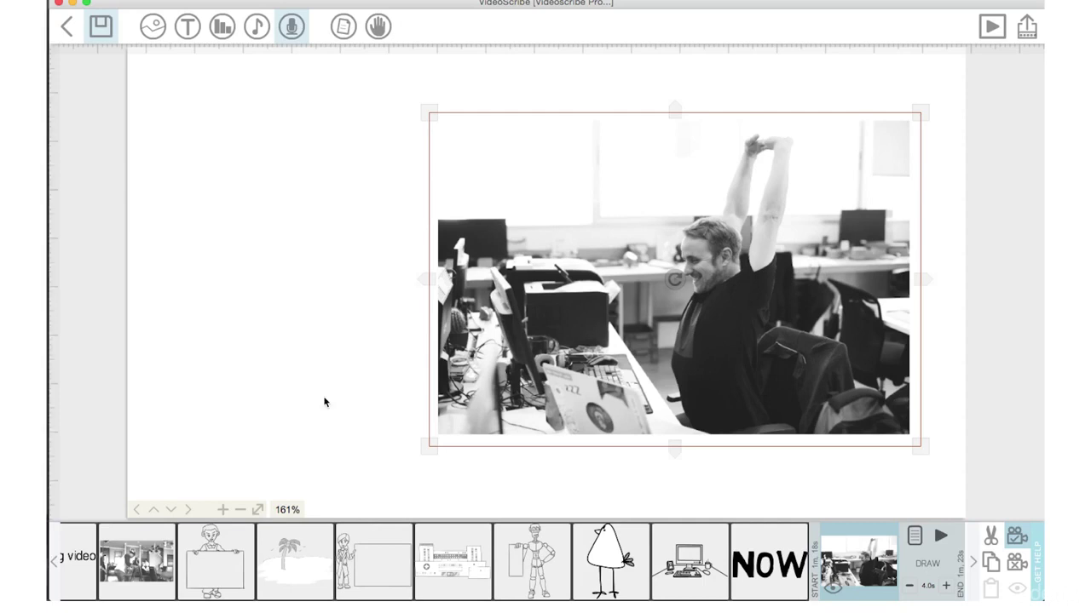
# Switch from VideoScribe to Adobe Photoshop CC 2017 using the Dock
pyautogui.moveTo(47, 363)
pyautogui.click(47, 203)
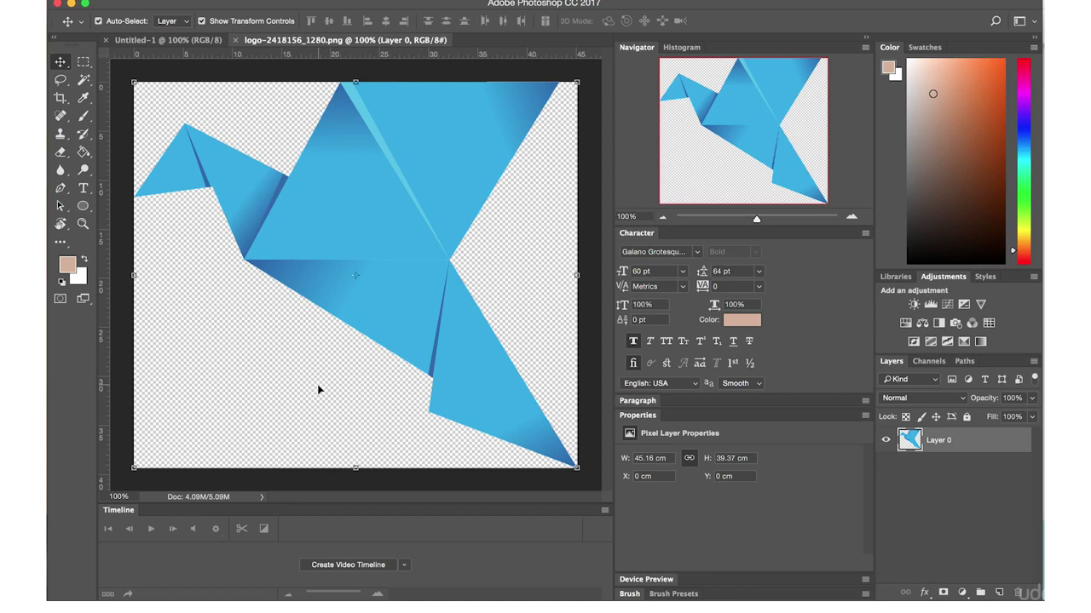
# Sample the bird's blue as foreground colour, select its hex 33abe6, and return to VideoScribe
pyautogui.click(85, 99)
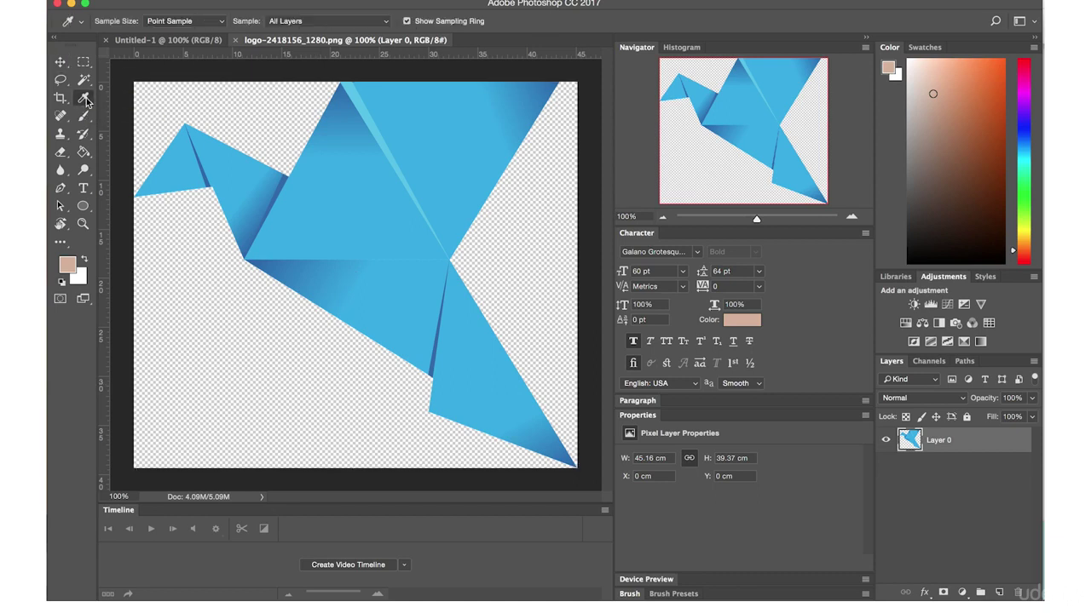
pyautogui.click(313, 236)
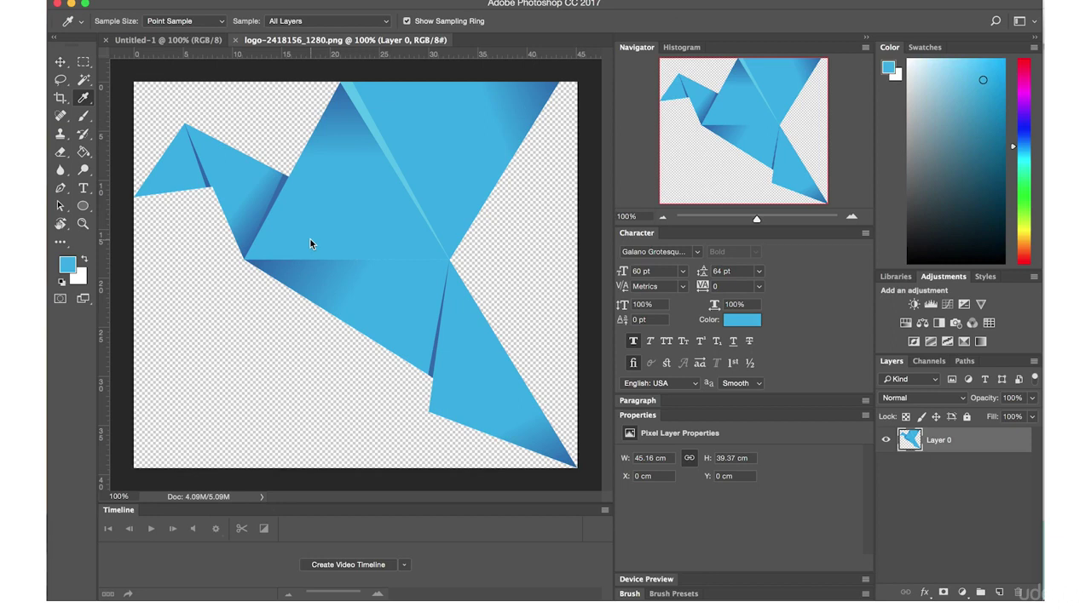
pyautogui.click(69, 266)
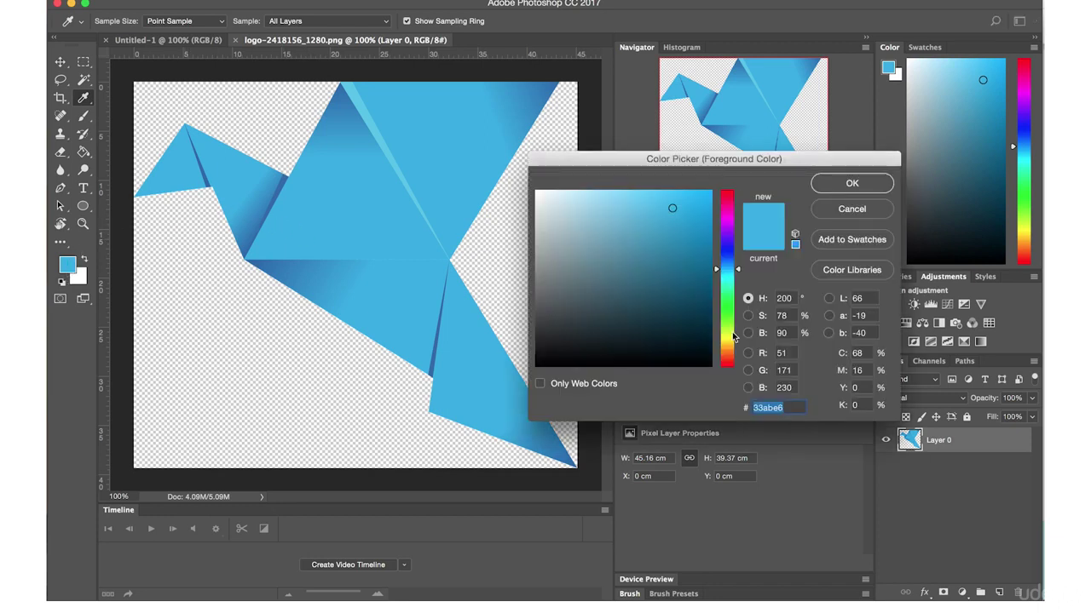
pyautogui.click(784, 408)
pyautogui.moveTo(784, 408); pyautogui.dragTo(753, 408)
pyautogui.press('super+c')
pyautogui.moveTo(48, 196)
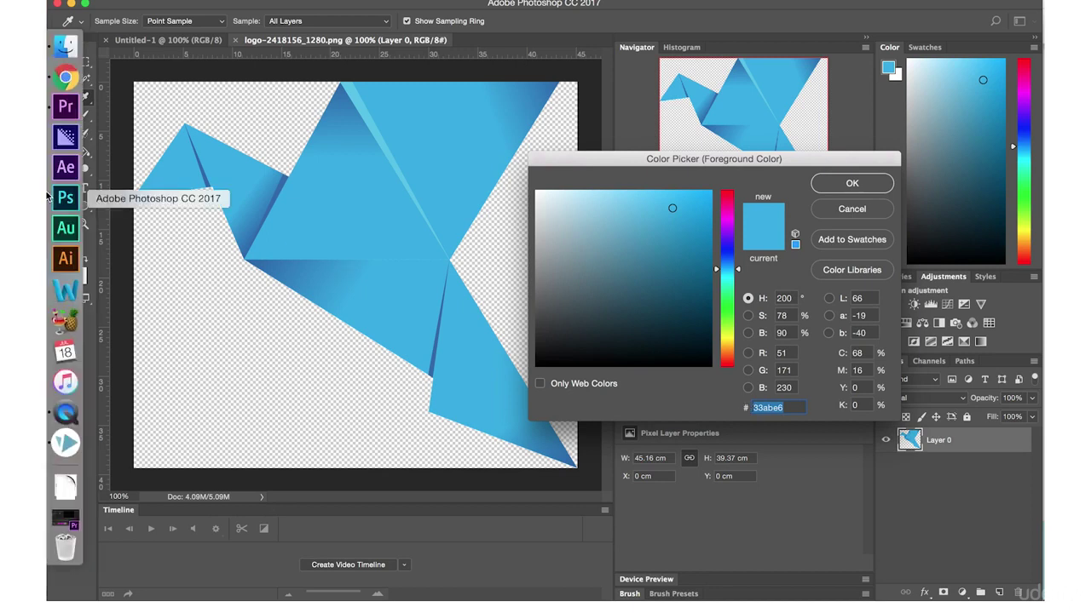
pyautogui.click(66, 443)
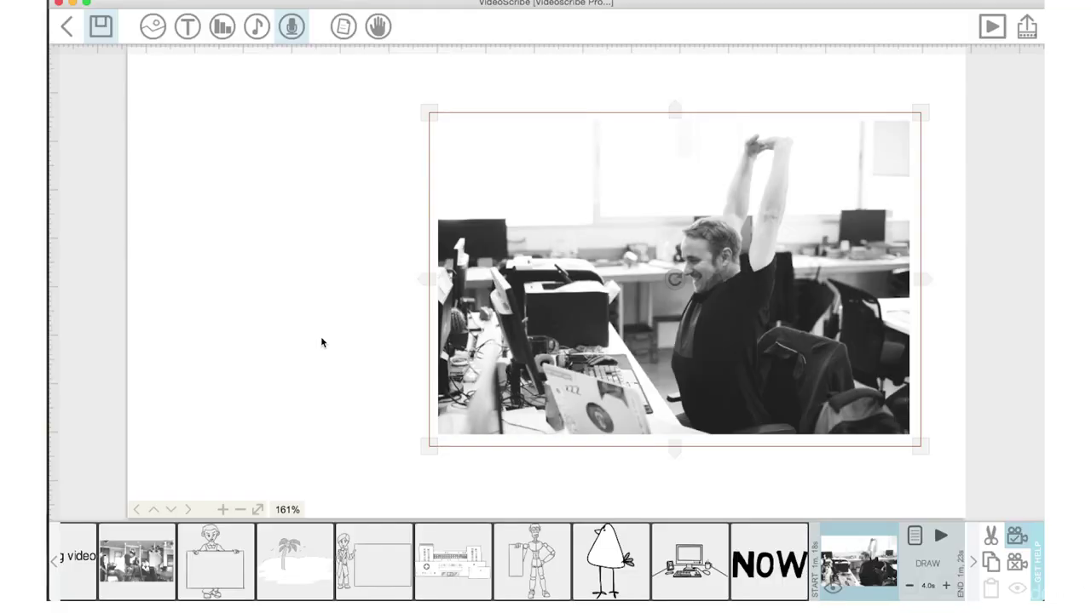
# Add 'start learning' text in colour 33abe6 and drag it to the canvas top-left
pyautogui.click(188, 26)
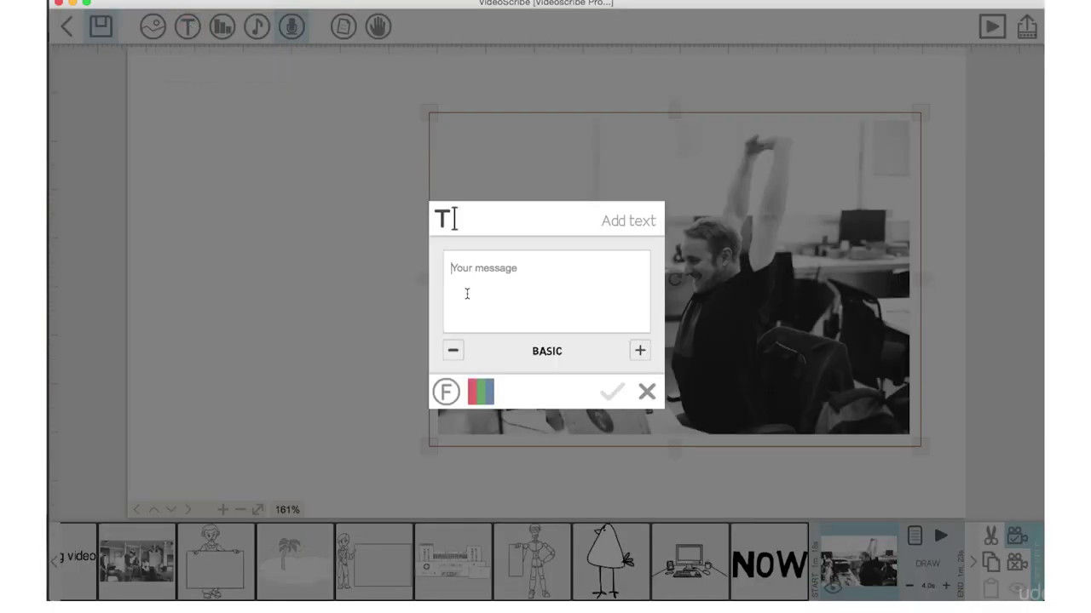
pyautogui.write('start learning')
pyautogui.click(482, 391)
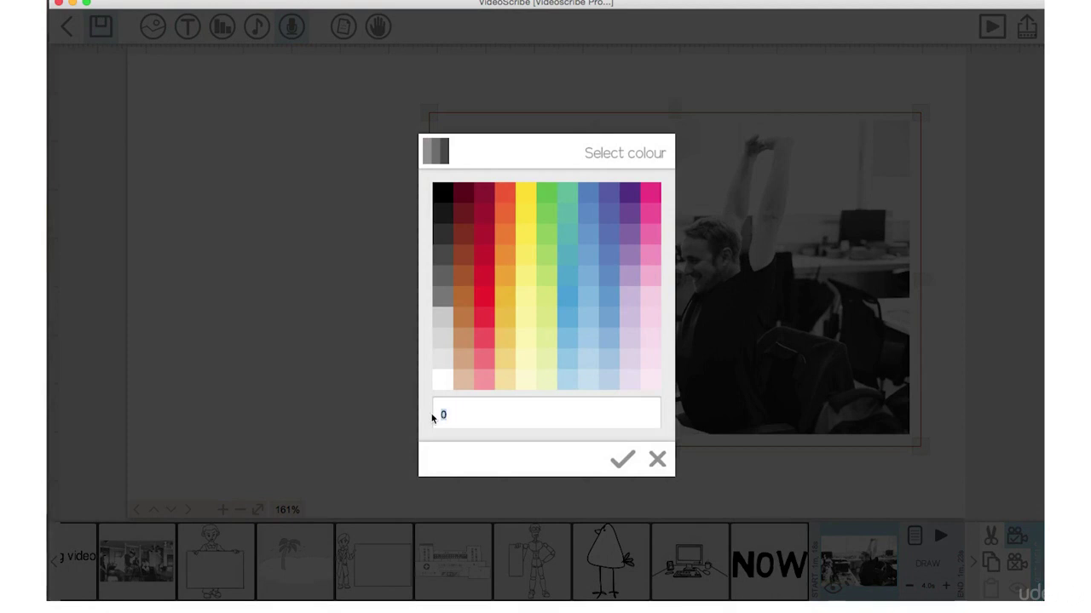
pyautogui.press('super+v')
pyautogui.click(622, 459)
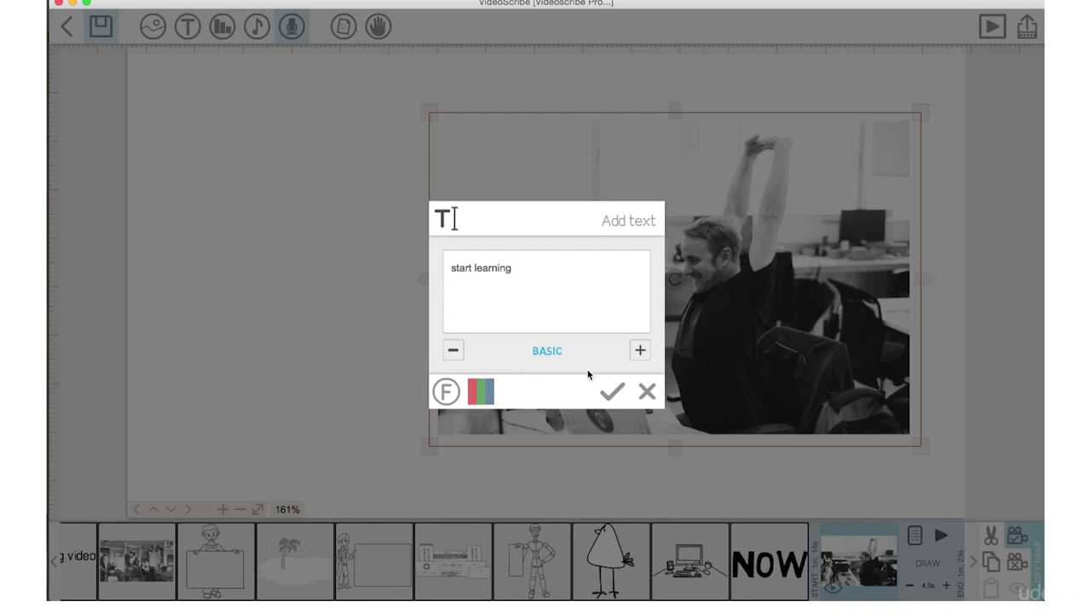
pyautogui.click(606, 393)
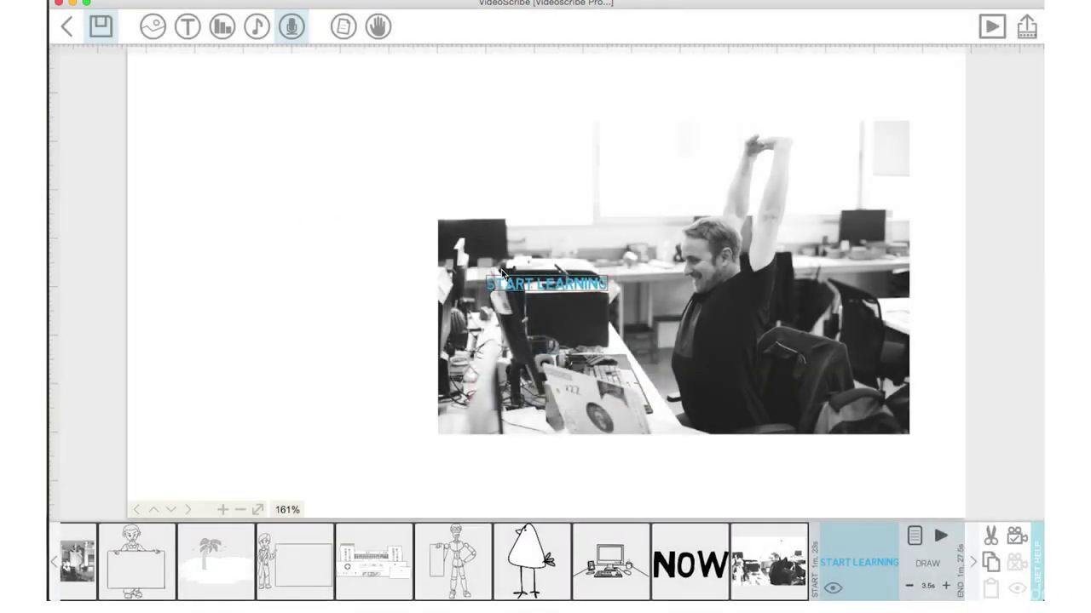
pyautogui.moveTo(516, 285); pyautogui.dragTo(207, 108)
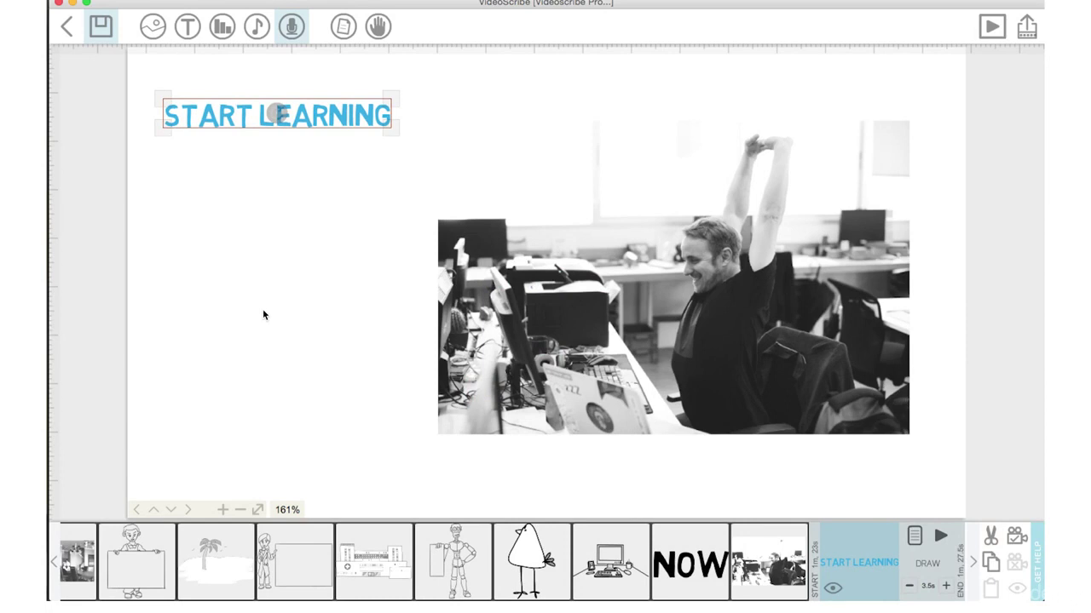
# Copy and paste the videoscribe text element, moving the duplicate to the end of the timeline
pyautogui.click(55, 572)
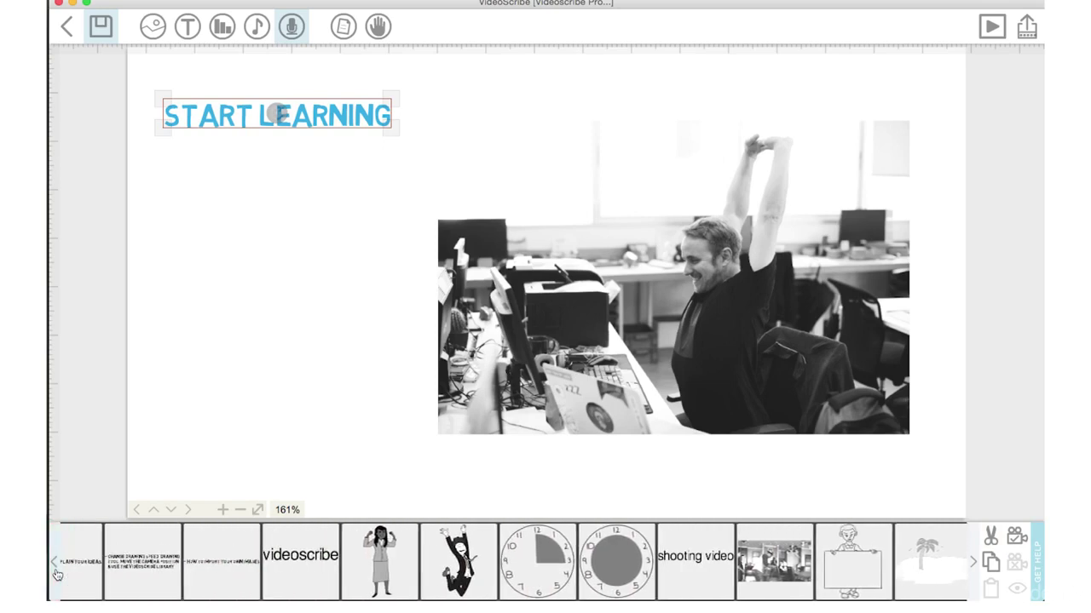
pyautogui.click(56, 572)
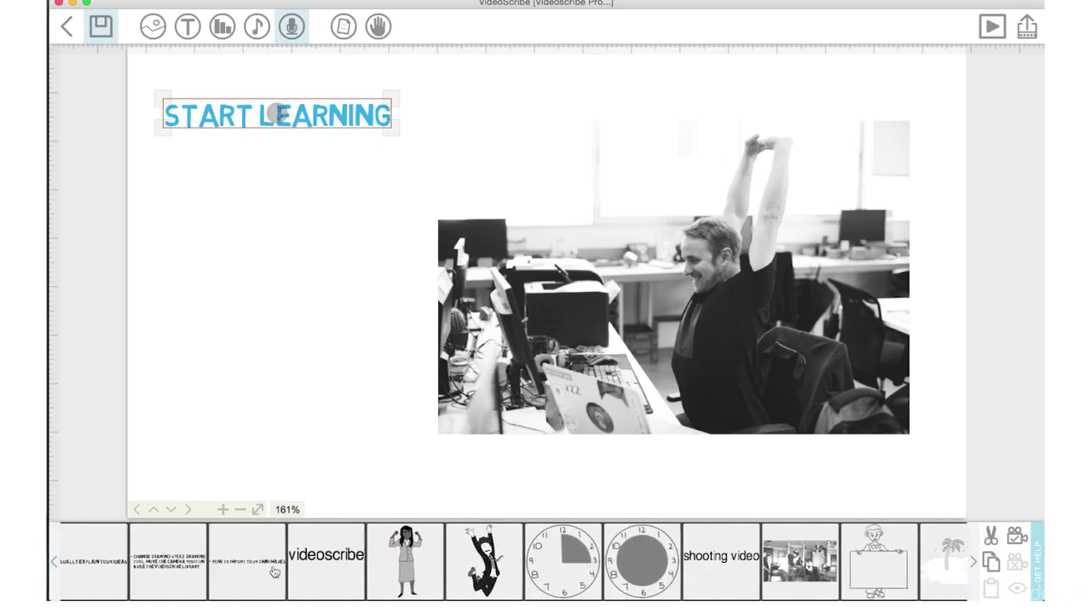
pyautogui.click(321, 564)
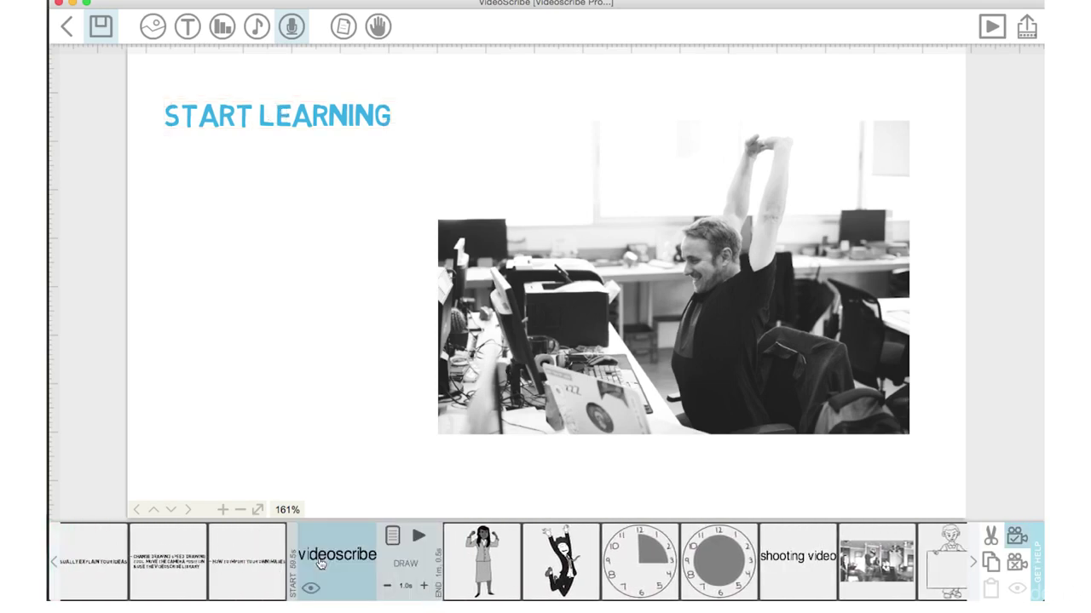
pyautogui.click(997, 566)
pyautogui.click(990, 586)
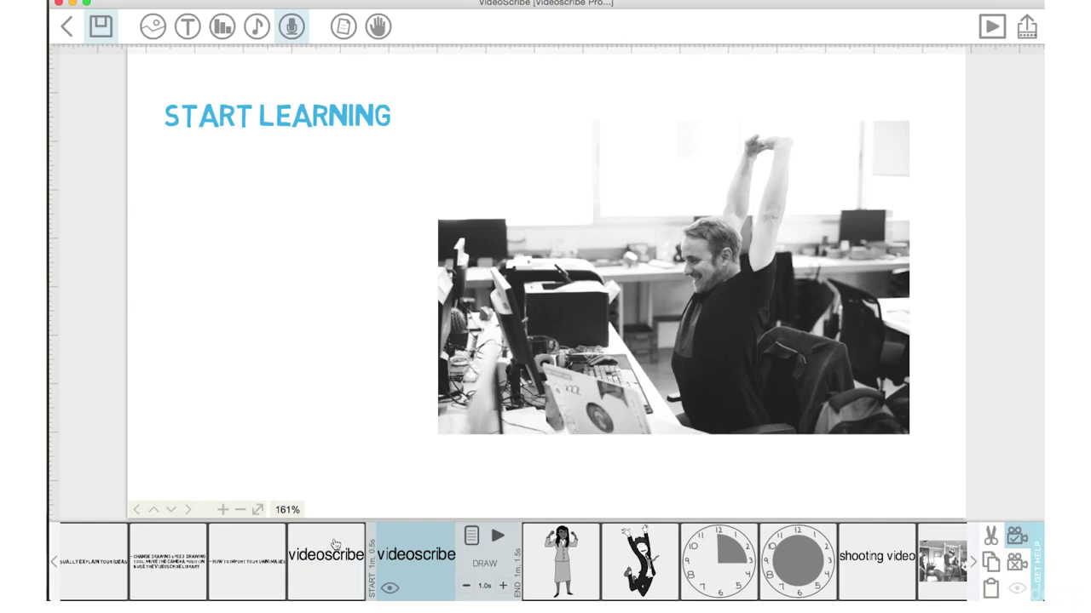
pyautogui.moveTo(422, 563); pyautogui.dragTo(969, 560)
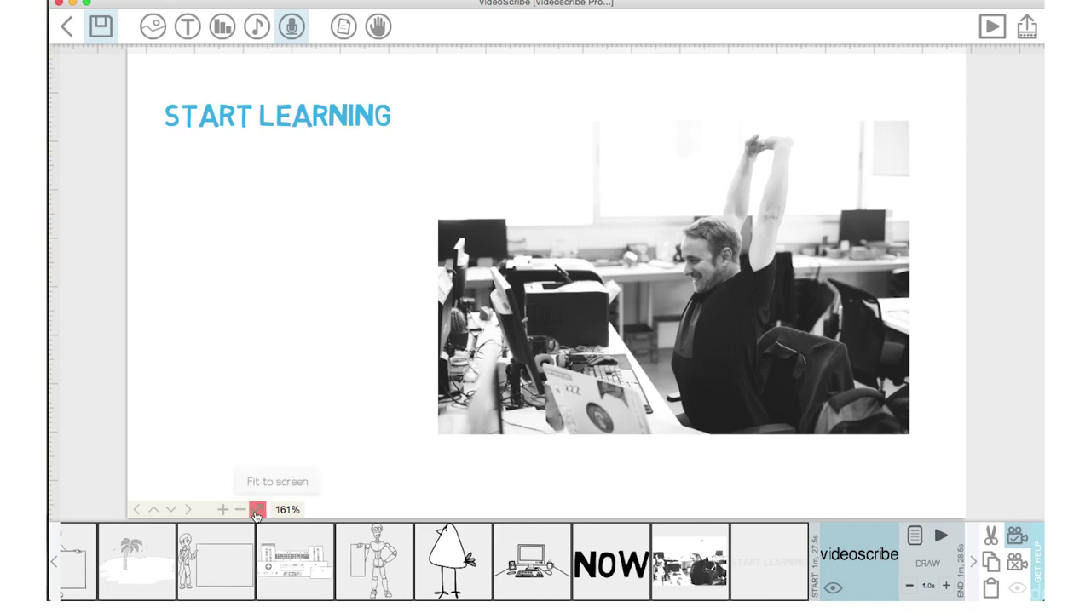
# Move the videoscribe text under START LEARNING and shrink it to roughly match its width
pyautogui.click(258, 510)
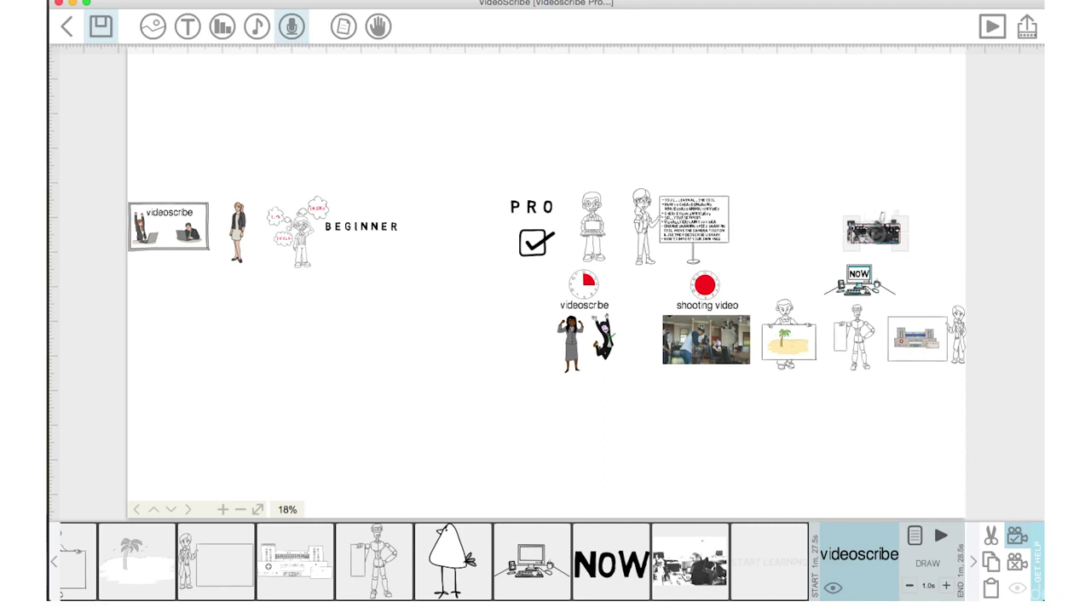
pyautogui.click(690, 562)
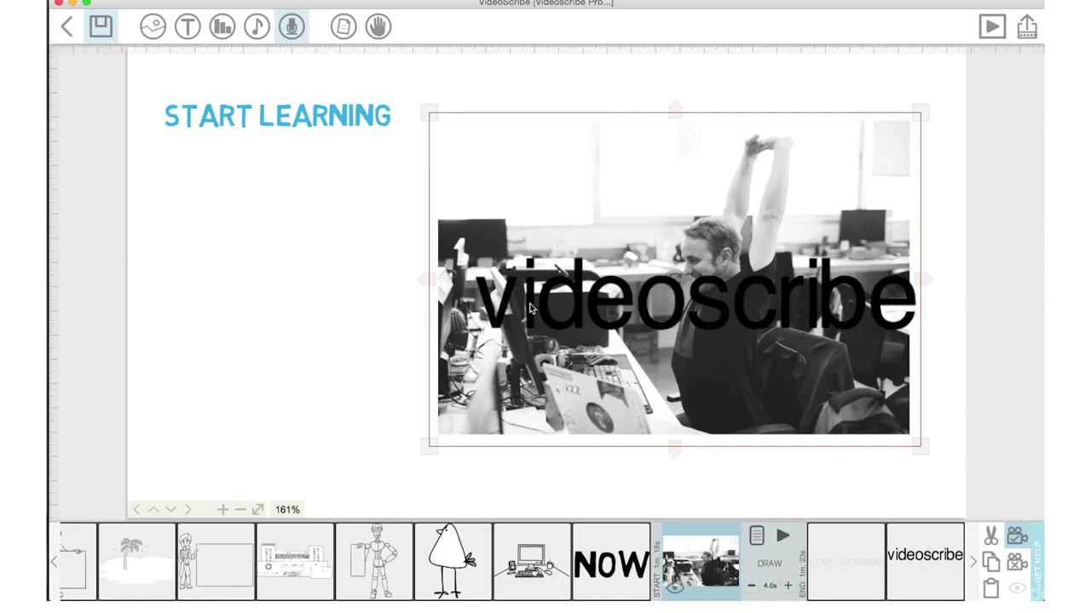
pyautogui.click(256, 317)
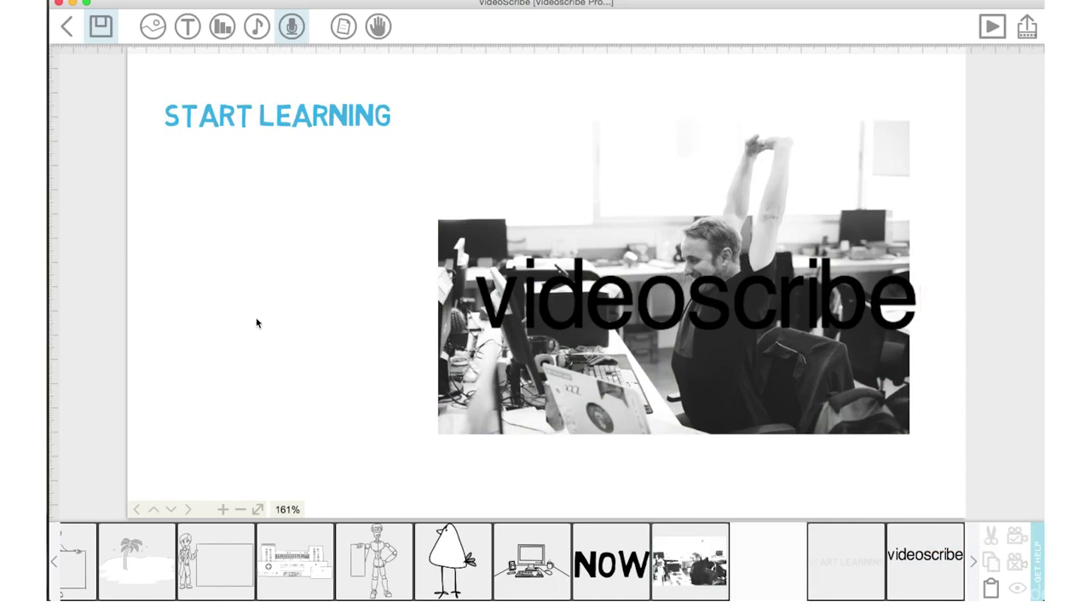
pyautogui.click(576, 308)
pyautogui.moveTo(576, 309); pyautogui.dragTo(249, 186)
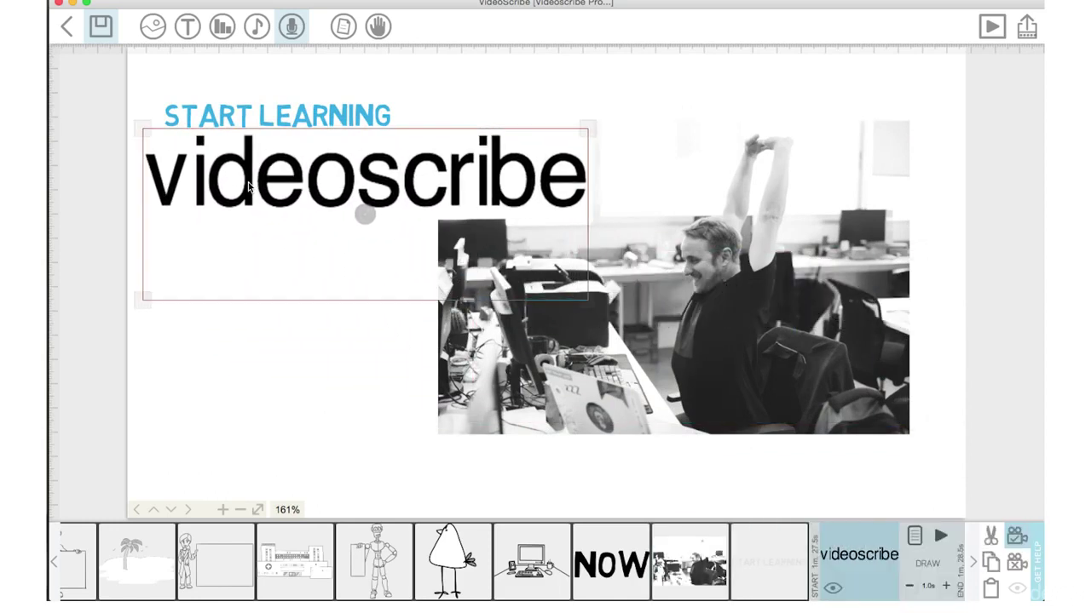
pyautogui.moveTo(602, 315); pyautogui.dragTo(511, 265)
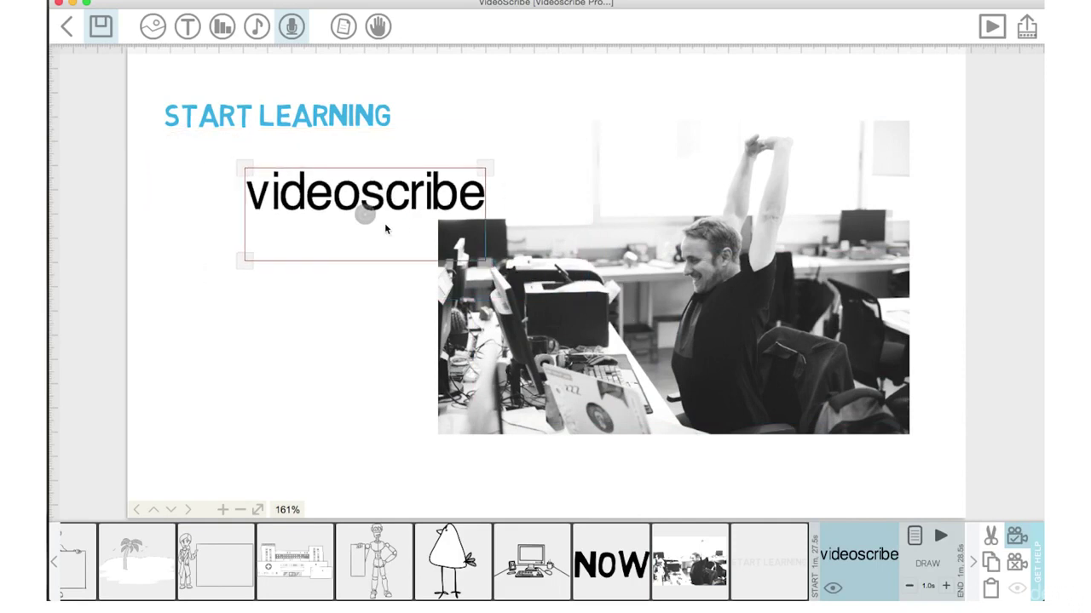
pyautogui.moveTo(315, 189); pyautogui.dragTo(229, 153)
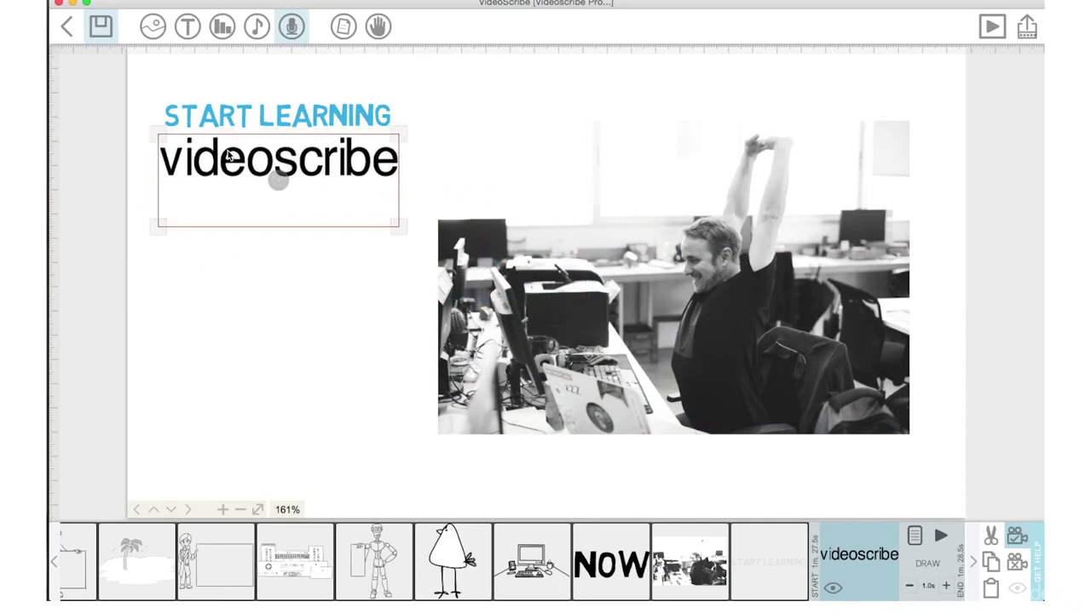
pyautogui.click(199, 213)
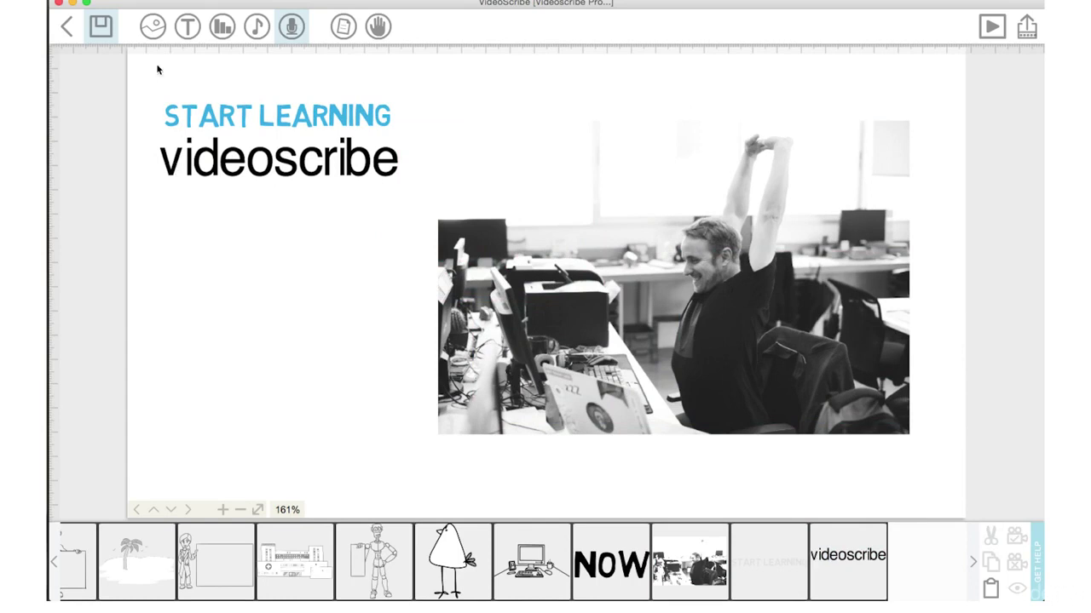
# Create '& make' text and import the ASimpleLife font for it
pyautogui.click(187, 27)
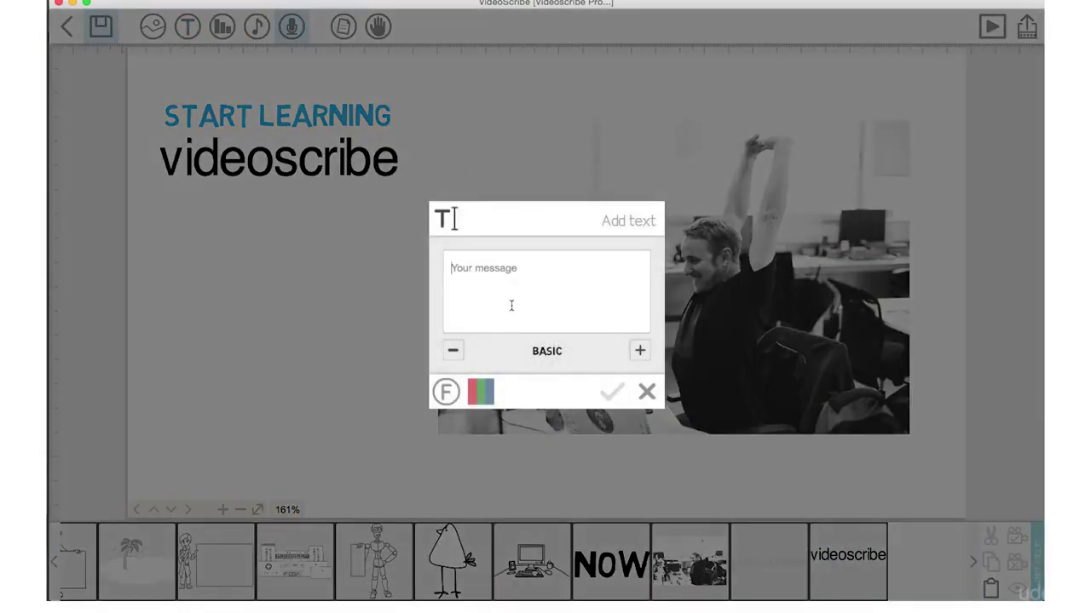
pyautogui.write('& make')
pyautogui.press('Return')
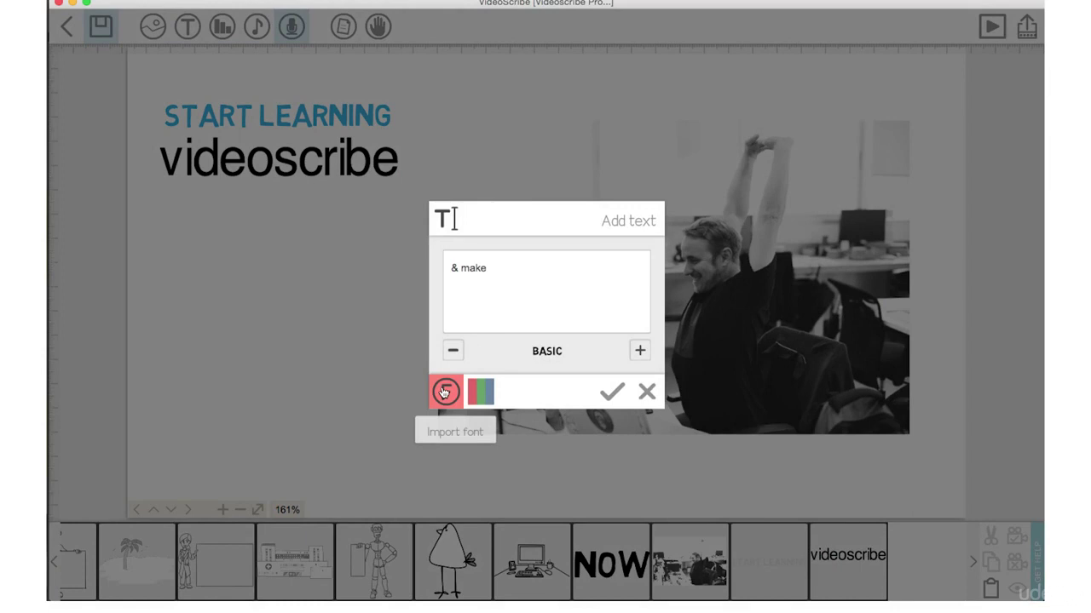
pyautogui.click(444, 391)
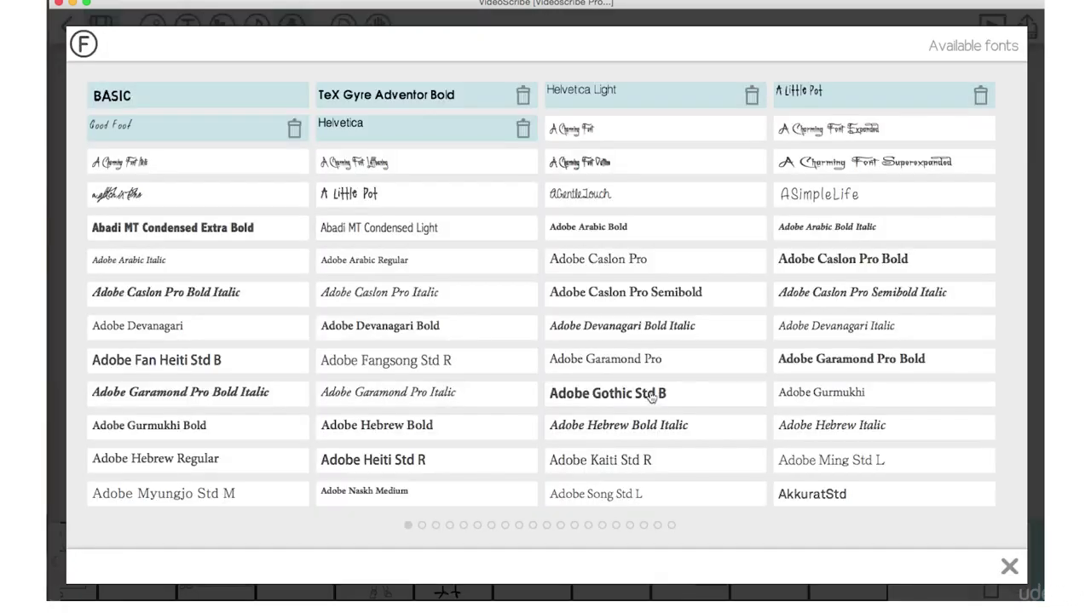
pyautogui.click(802, 196)
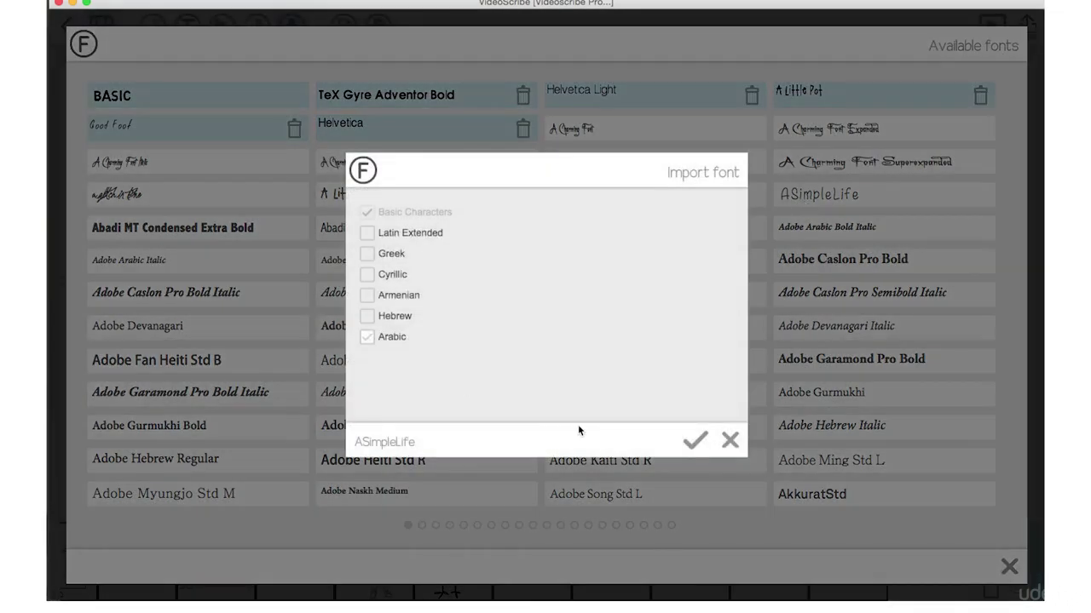
pyautogui.click(695, 440)
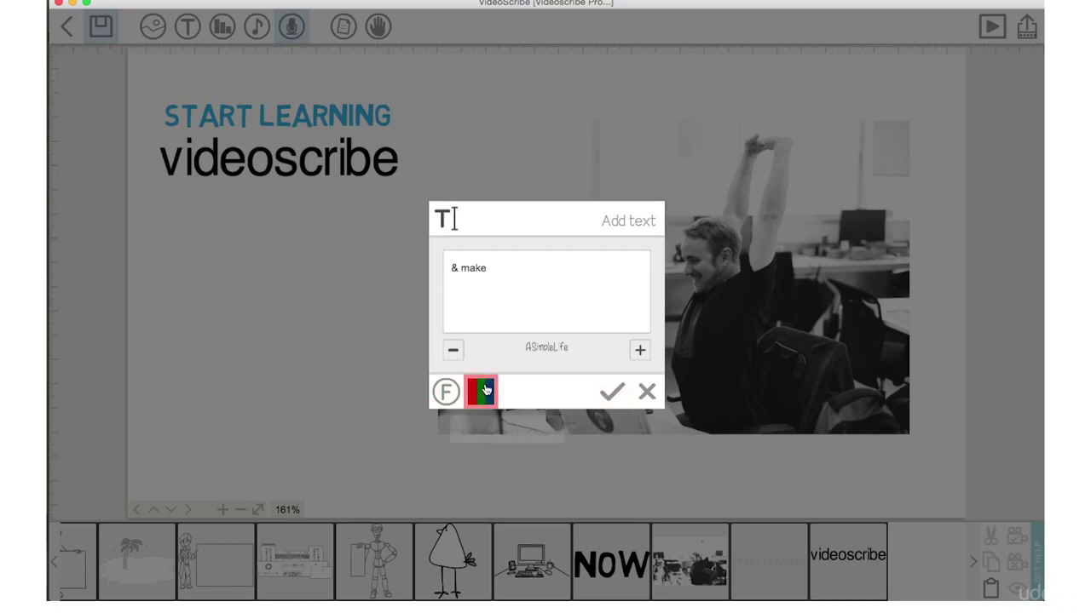
# Make the & make text red, place it beneath videoscribe, and enlarge it
pyautogui.click(480, 389)
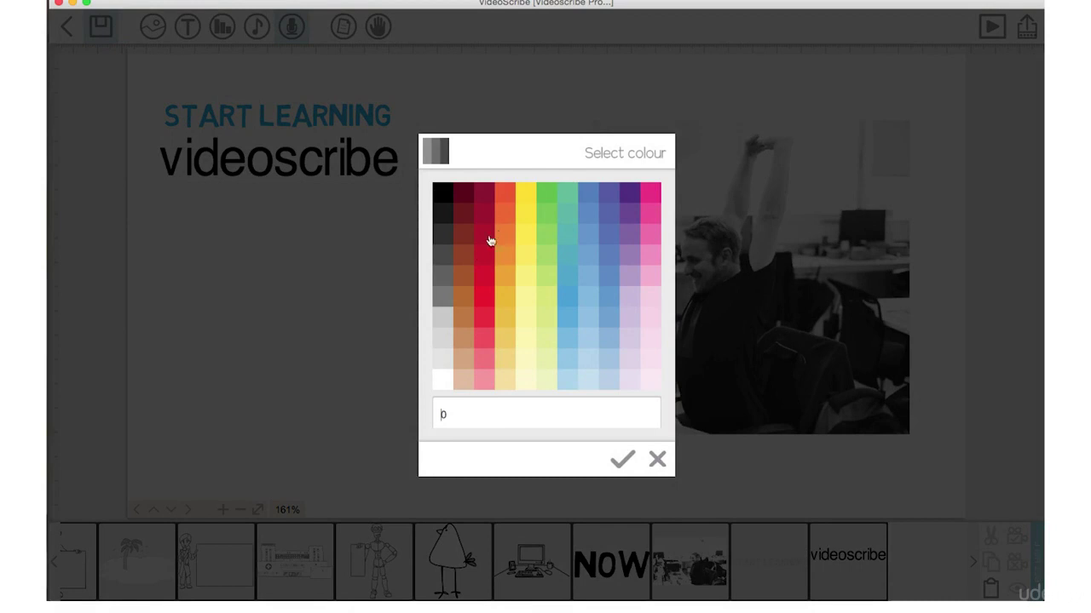
pyautogui.click(483, 274)
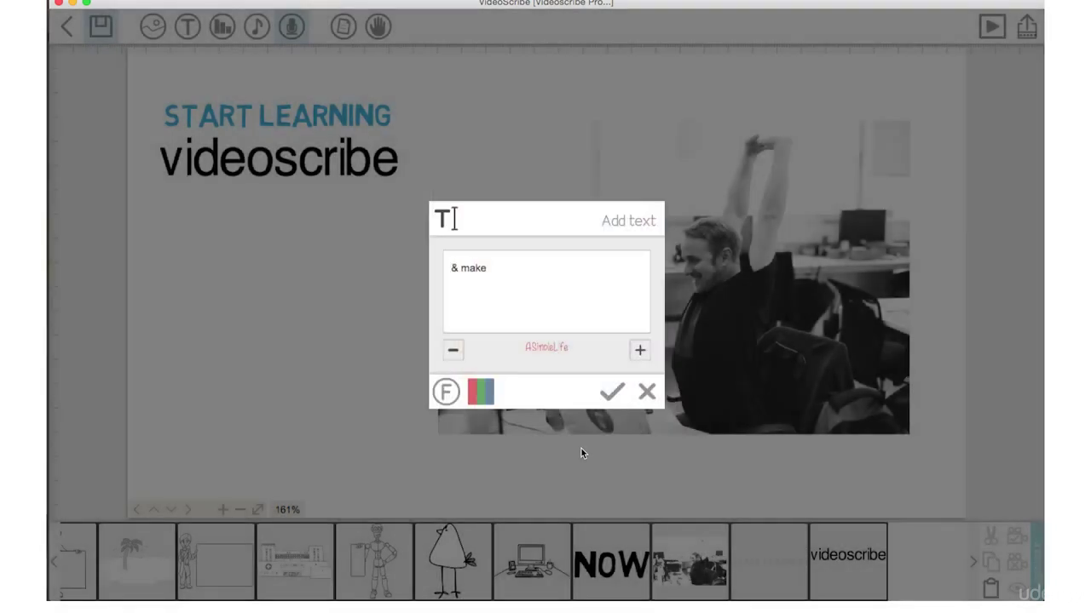
pyautogui.click(606, 391)
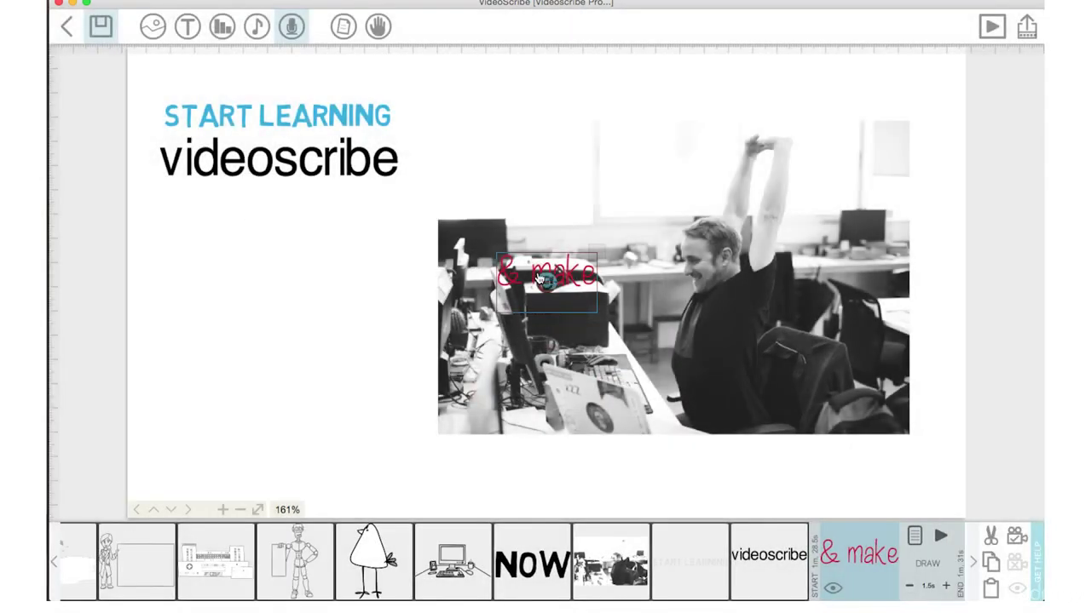
pyautogui.moveTo(538, 278); pyautogui.dragTo(244, 214)
pyautogui.moveTo(195, 252); pyautogui.dragTo(165, 273)
pyautogui.moveTo(243, 215); pyautogui.dragTo(270, 217)
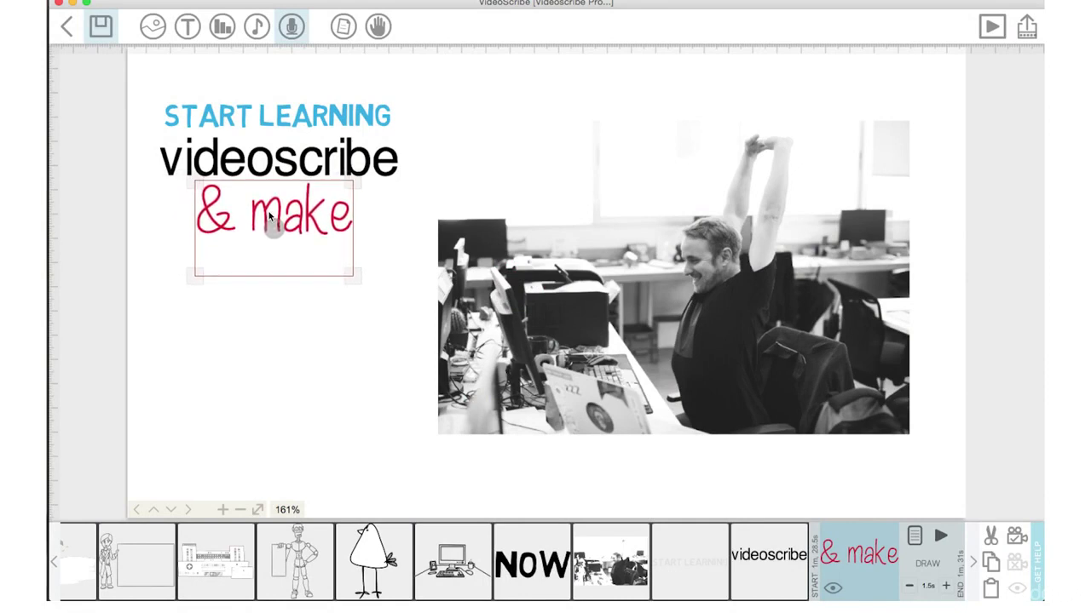
pyautogui.click(183, 35)
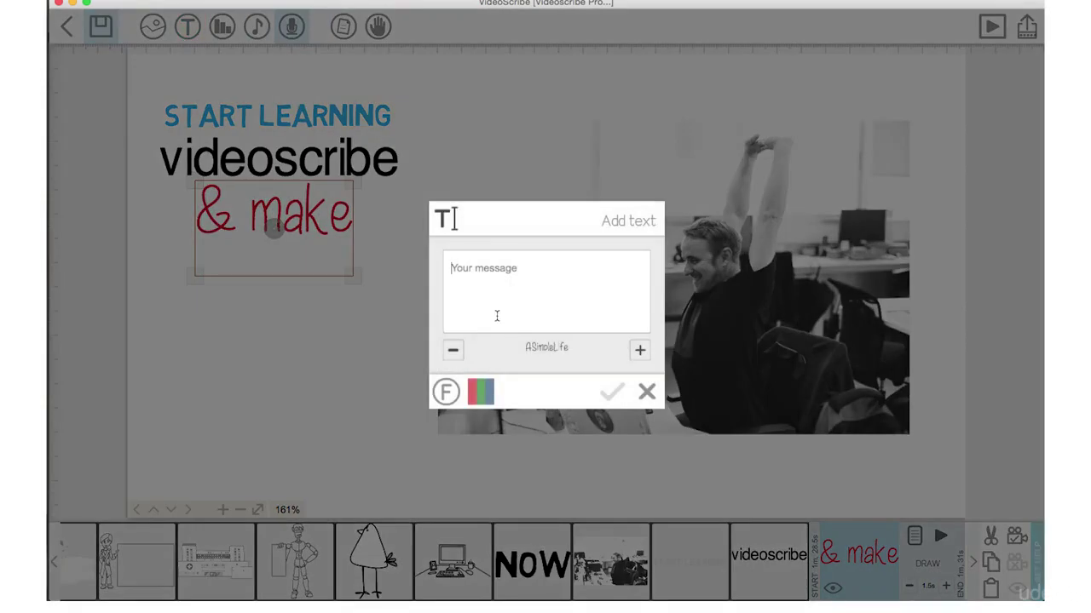
# Add purple 'professional' text in Adobe Fan Heiti Std B, enlarged beneath & make
pyautogui.write('professional')
pyautogui.click(444, 394)
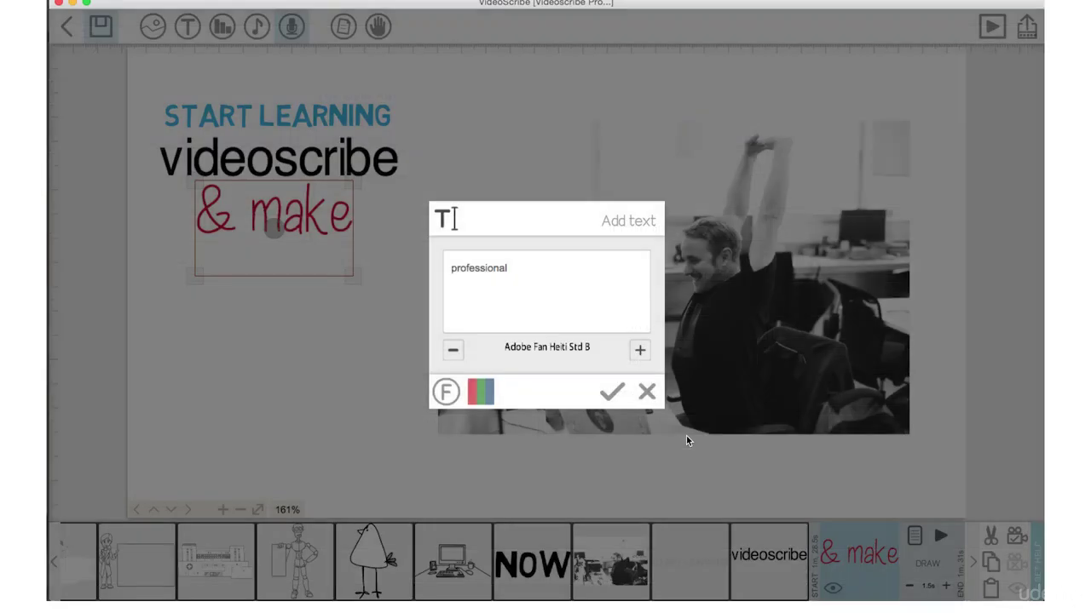
pyautogui.click(480, 392)
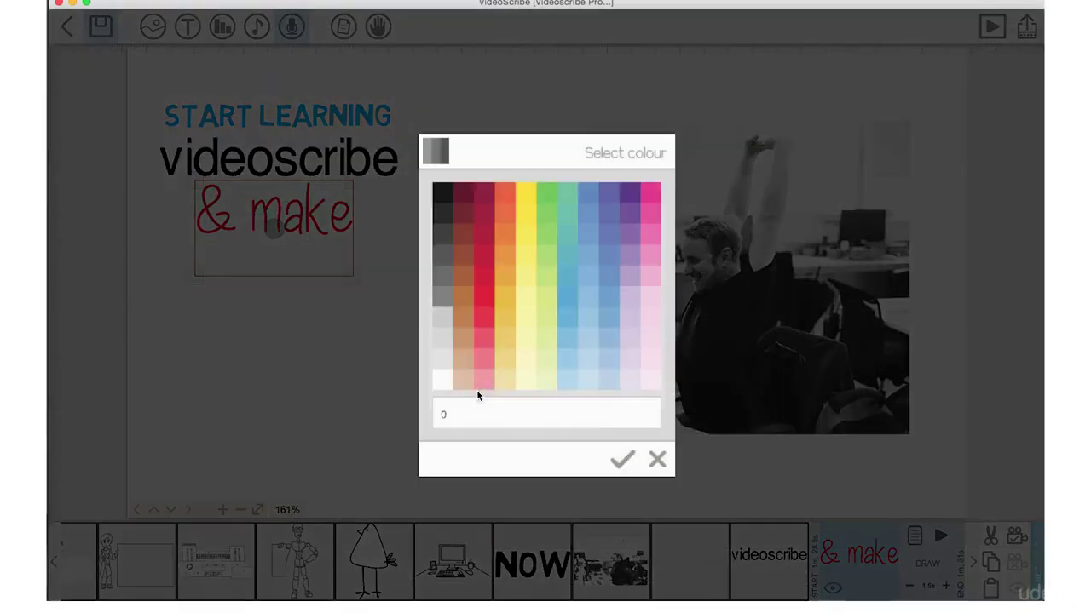
pyautogui.click(631, 202)
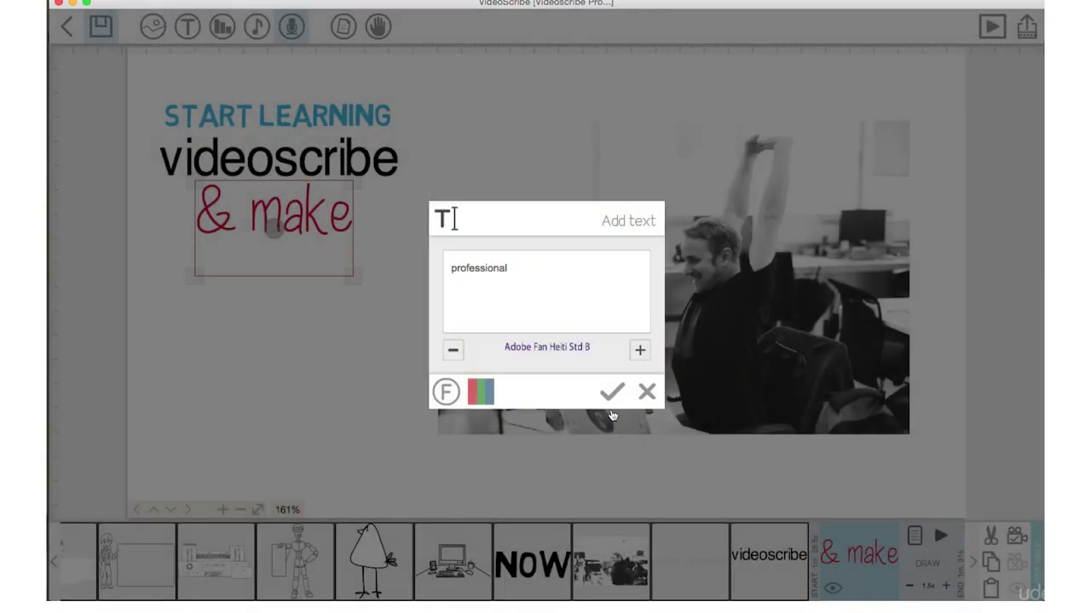
pyautogui.click(610, 390)
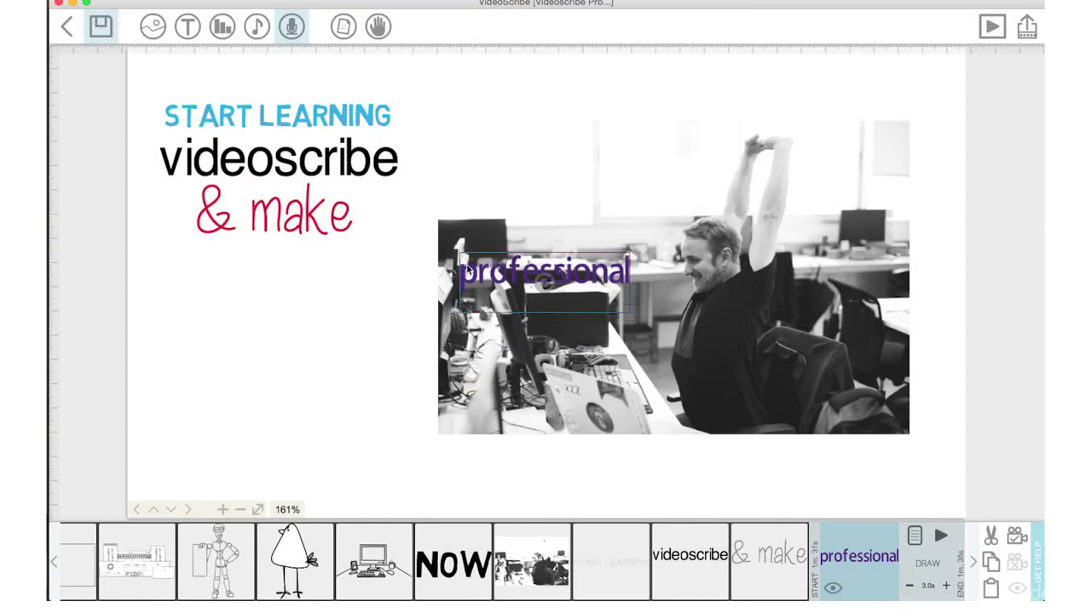
pyautogui.moveTo(503, 273); pyautogui.dragTo(226, 269)
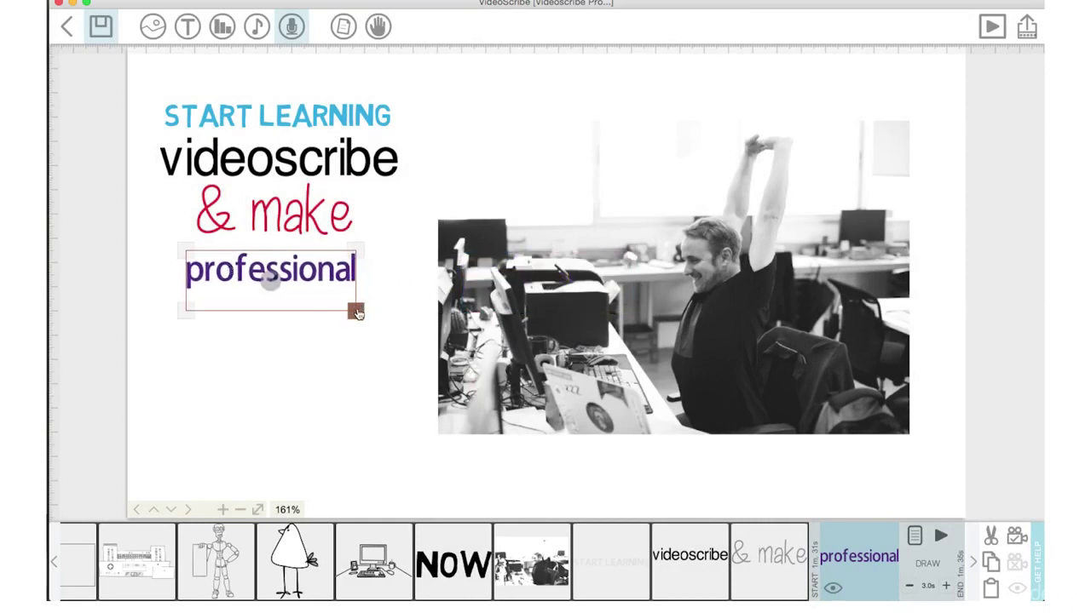
pyautogui.moveTo(358, 308); pyautogui.dragTo(378, 333)
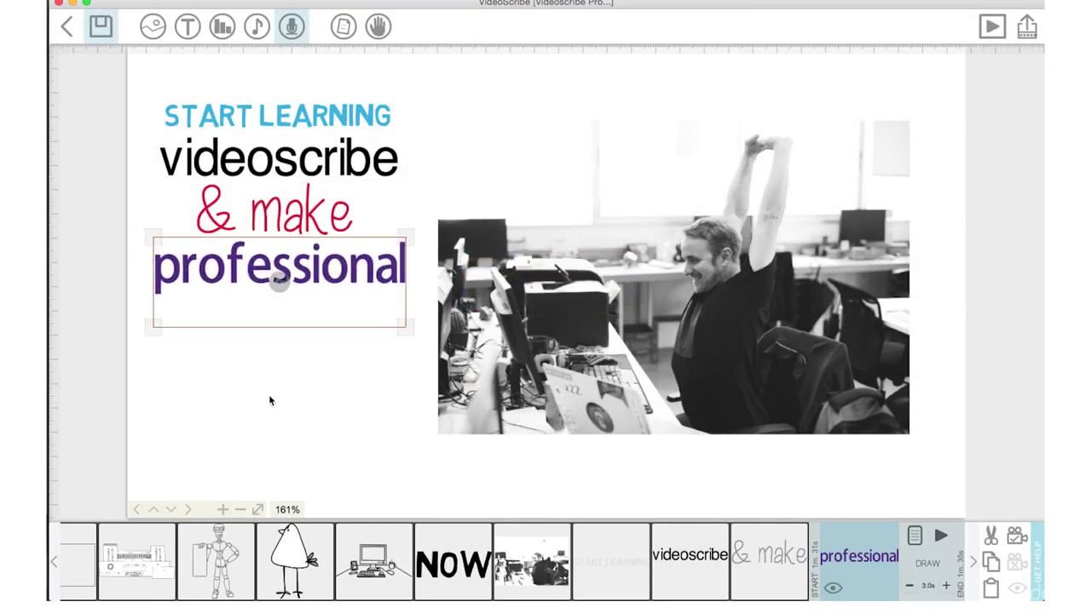
# Add green 'videos!' text in the imported A Little Pot font
pyautogui.click(187, 27)
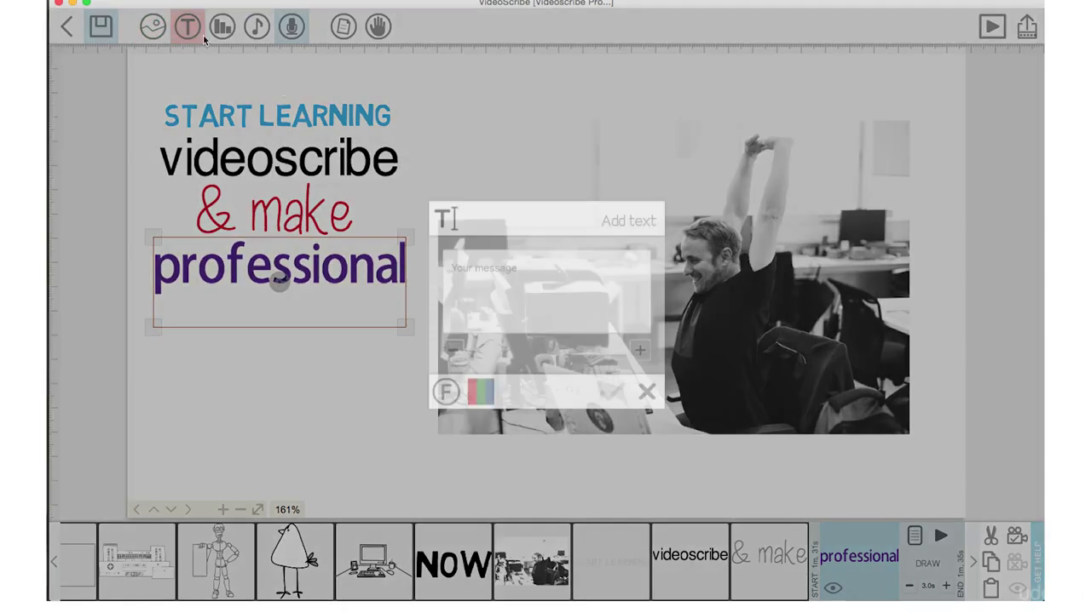
pyautogui.write('videos!')
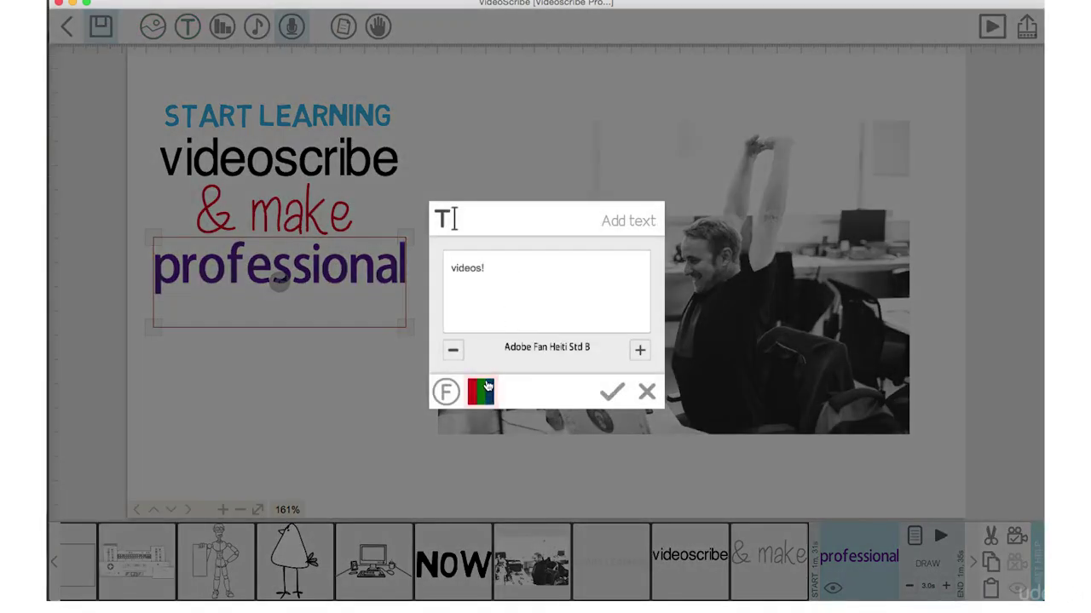
pyautogui.click(481, 391)
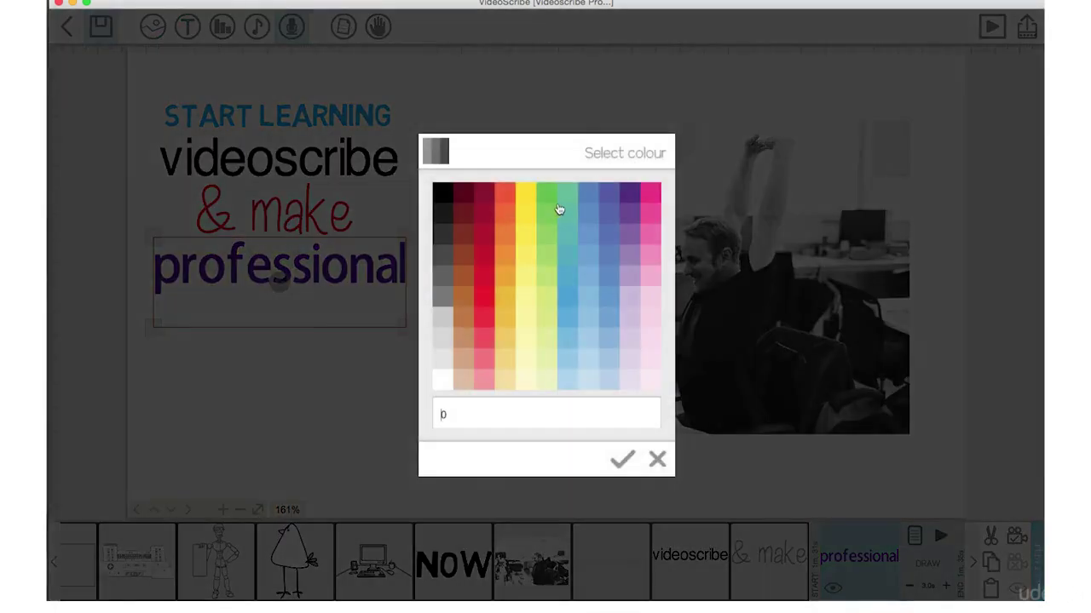
pyautogui.click(547, 196)
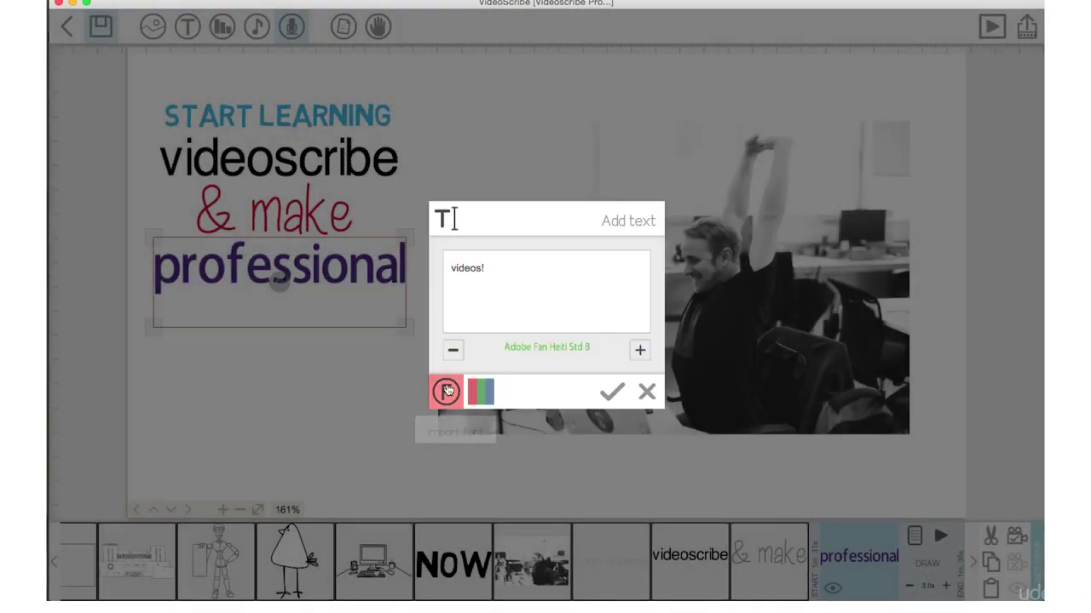
pyautogui.click(447, 390)
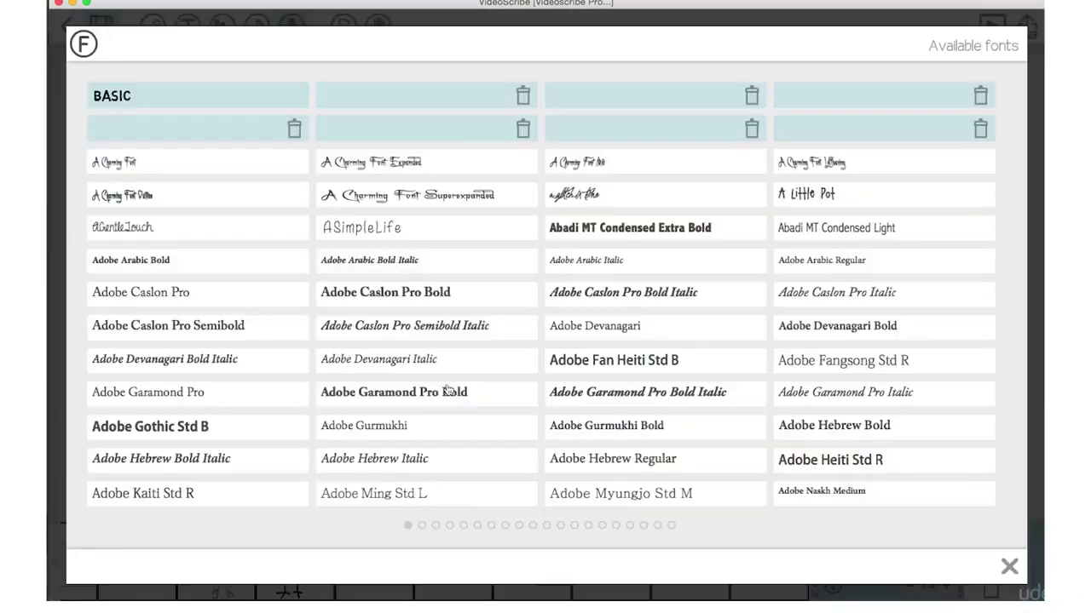
pyautogui.click(815, 196)
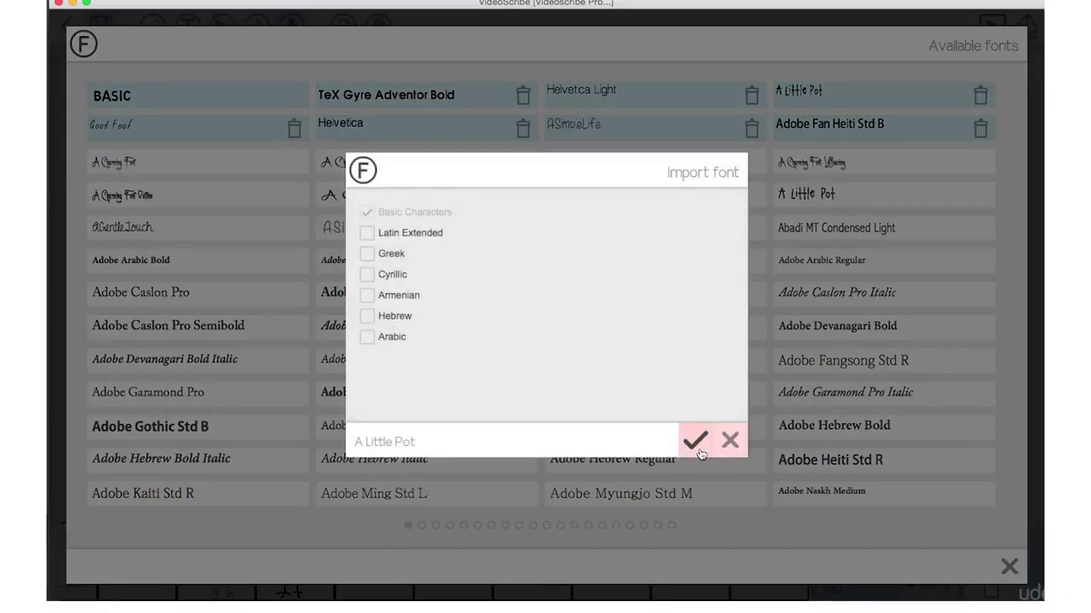
pyautogui.click(731, 438)
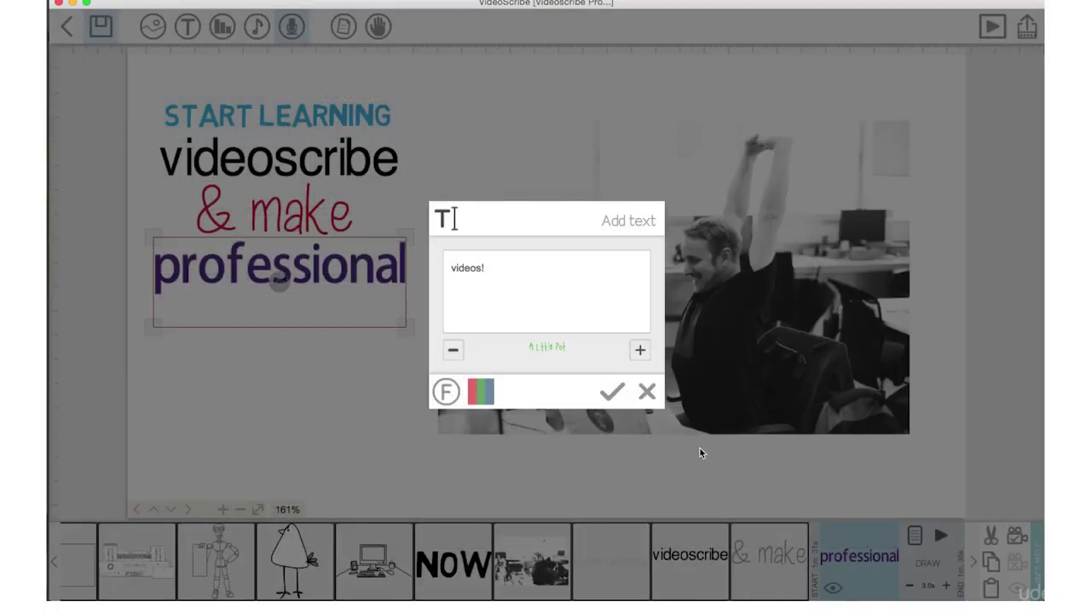
pyautogui.click(610, 397)
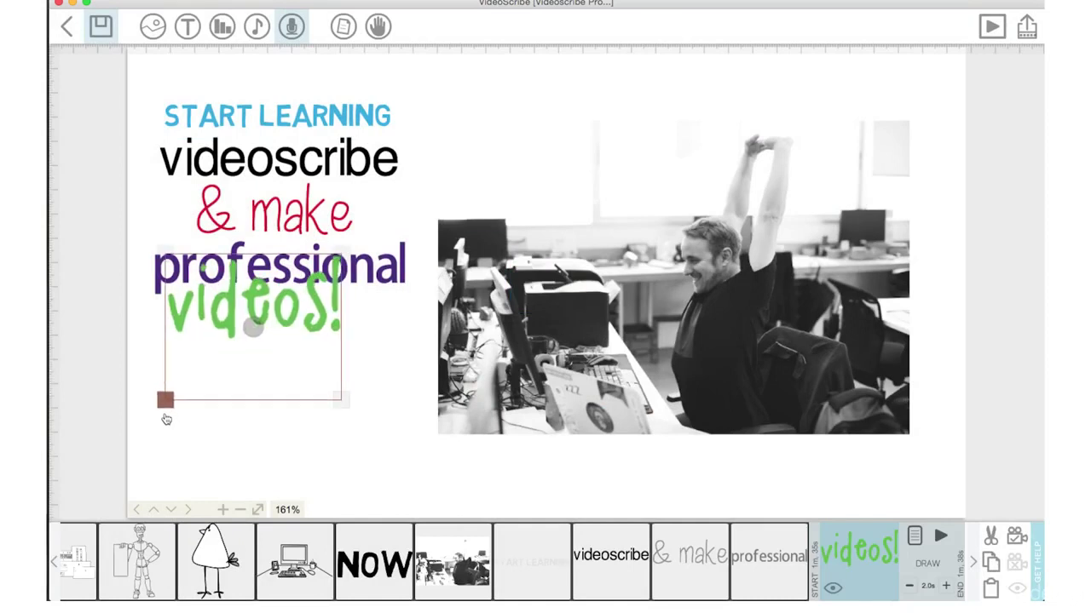
# Nudge videos! under professional and set the five text lines' camera to the current framing
pyautogui.moveTo(217, 319); pyautogui.dragTo(238, 354)
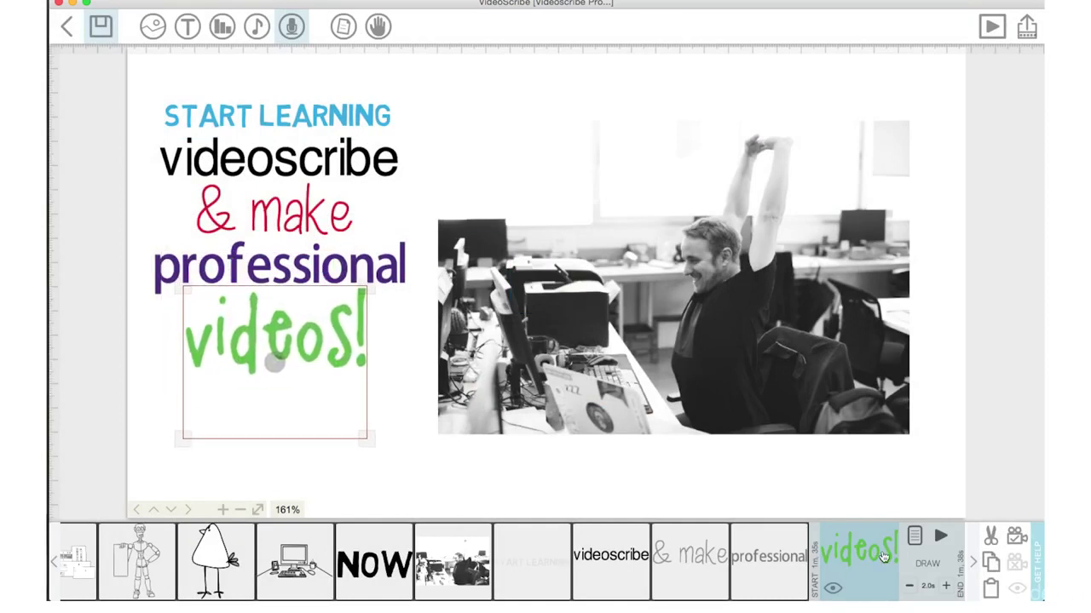
pyautogui.keyDown('shift'); pyautogui.click(549, 572); pyautogui.keyUp('shift')
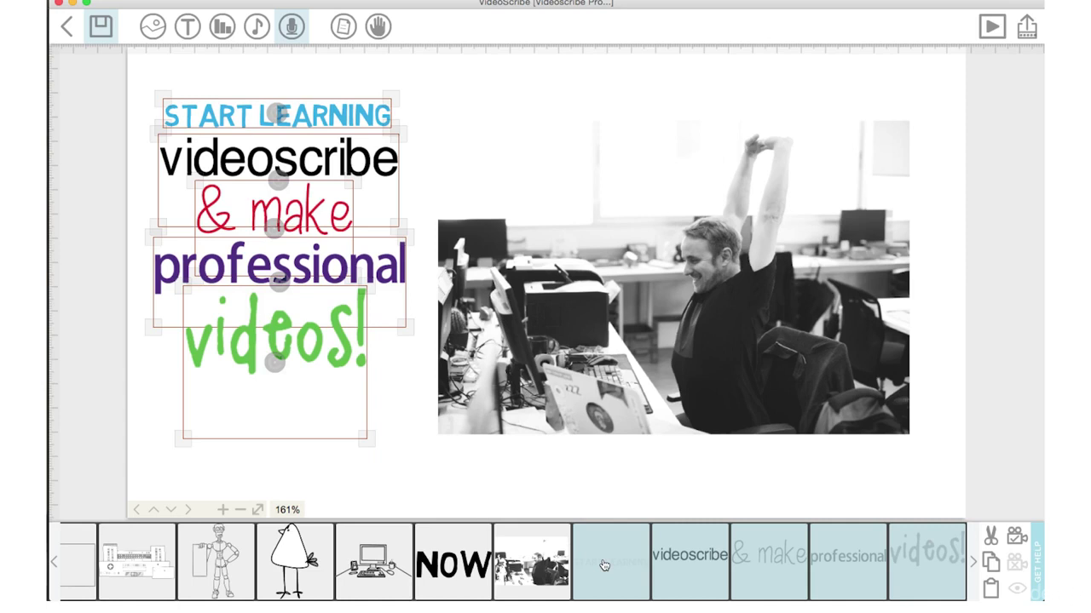
pyautogui.click(1017, 537)
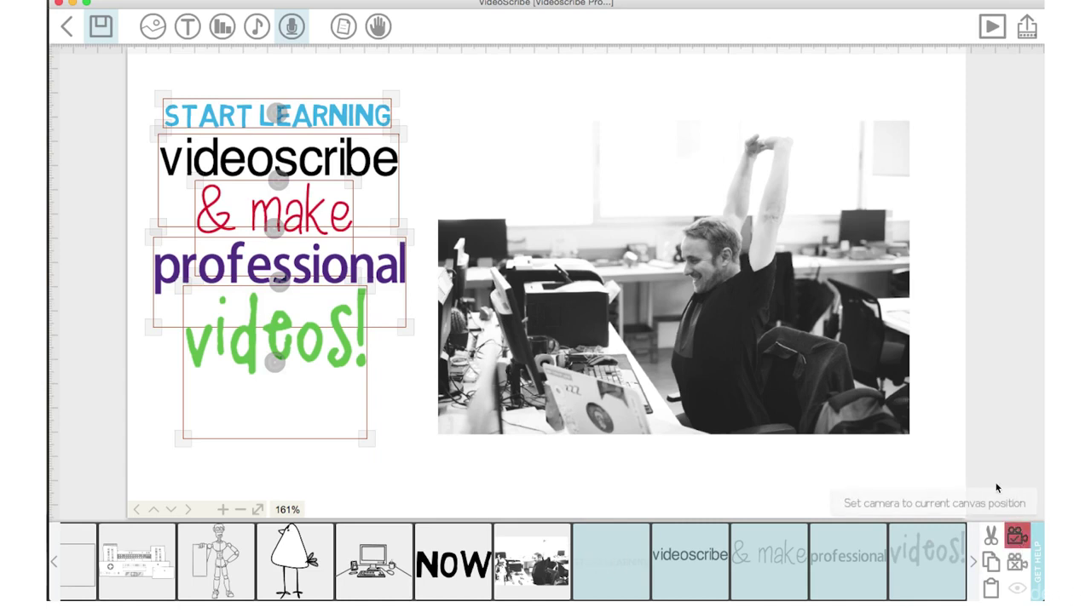
# Shift the canvas view down a little
pyautogui.click(482, 492)
pyautogui.click(335, 276)
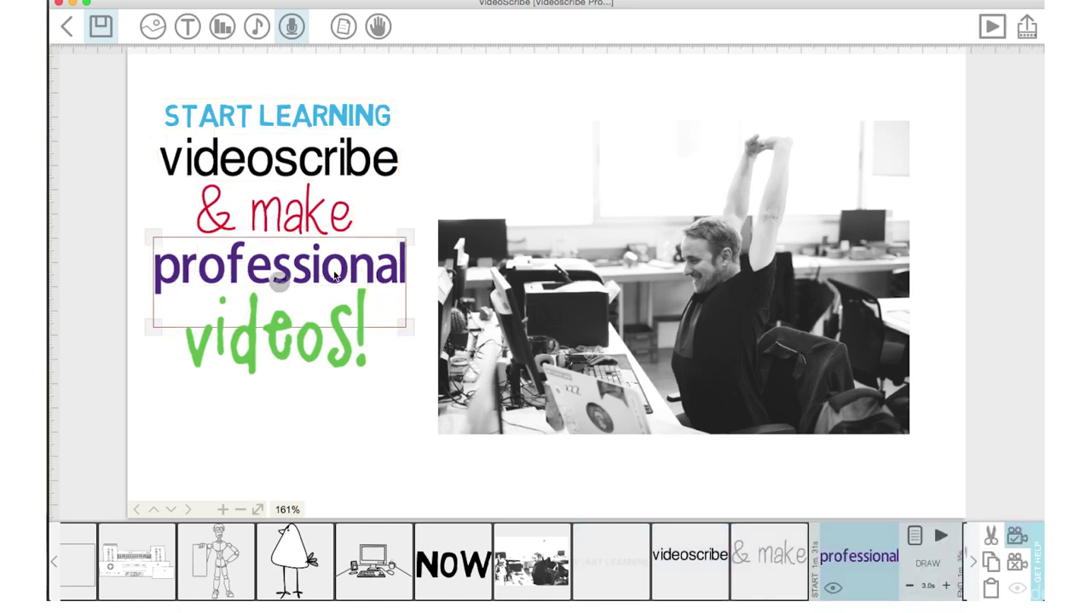
pyautogui.click(254, 101)
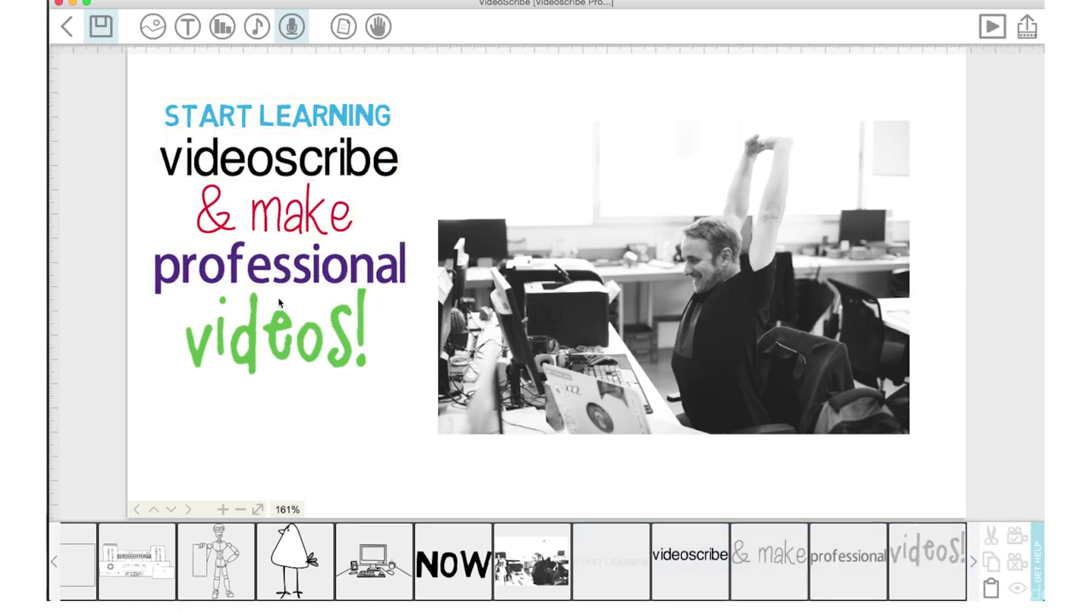
pyautogui.click(170, 511)
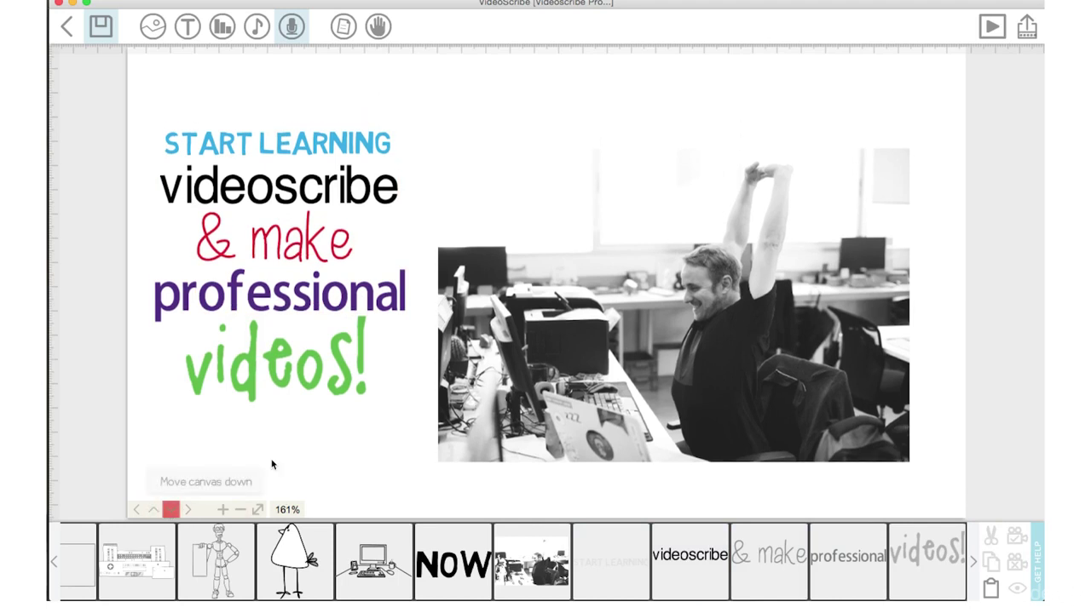
# Raise the office photo slightly and move it to the timeline end, after videos!
pyautogui.moveTo(485, 286); pyautogui.dragTo(489, 256)
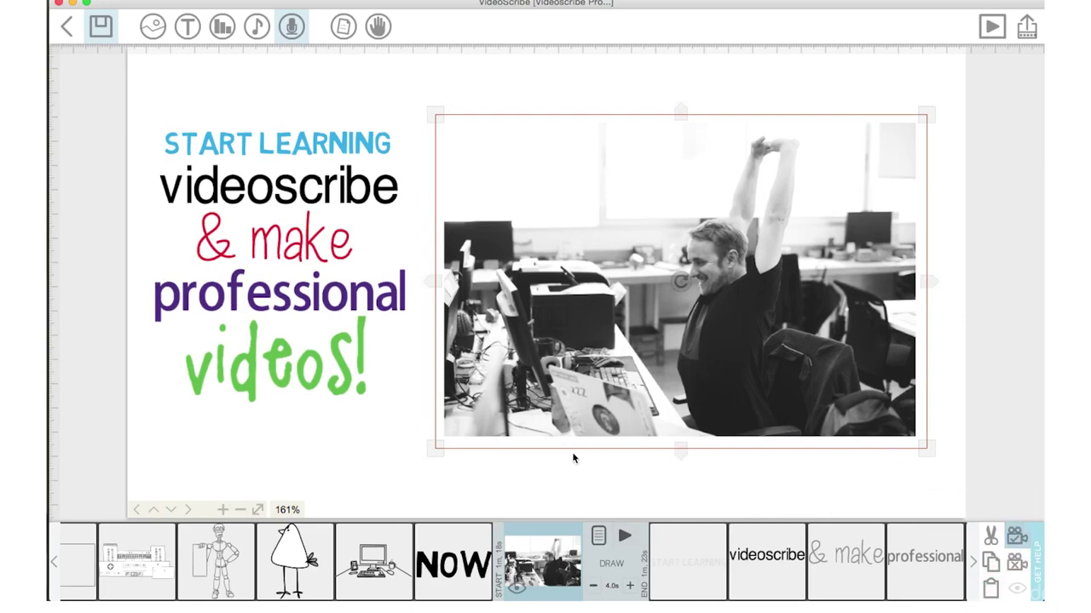
pyautogui.click(374, 466)
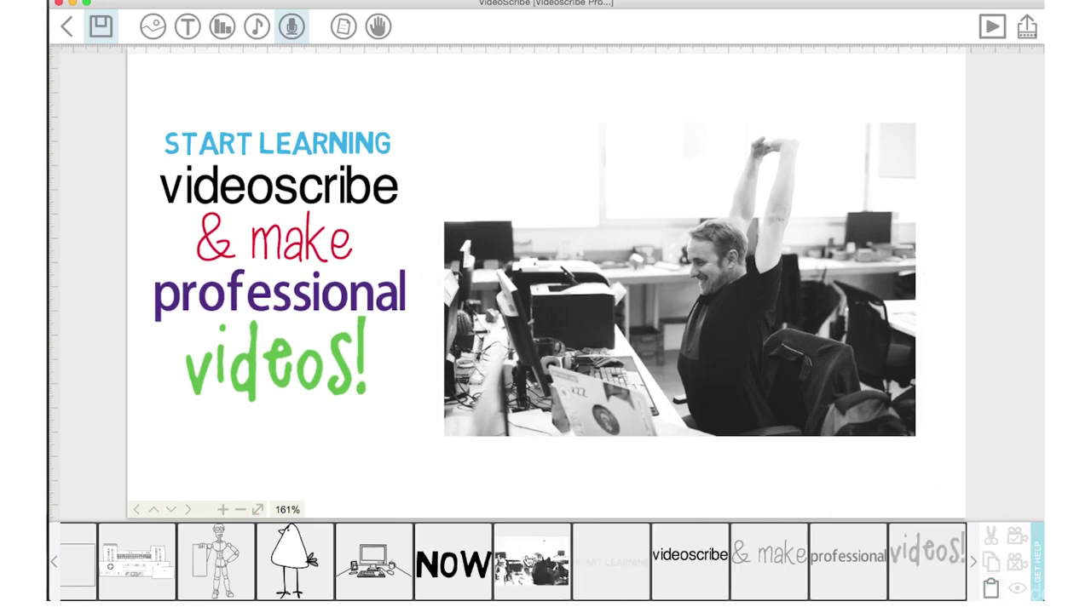
pyautogui.click(528, 561)
pyautogui.moveTo(530, 561); pyautogui.dragTo(988, 569)
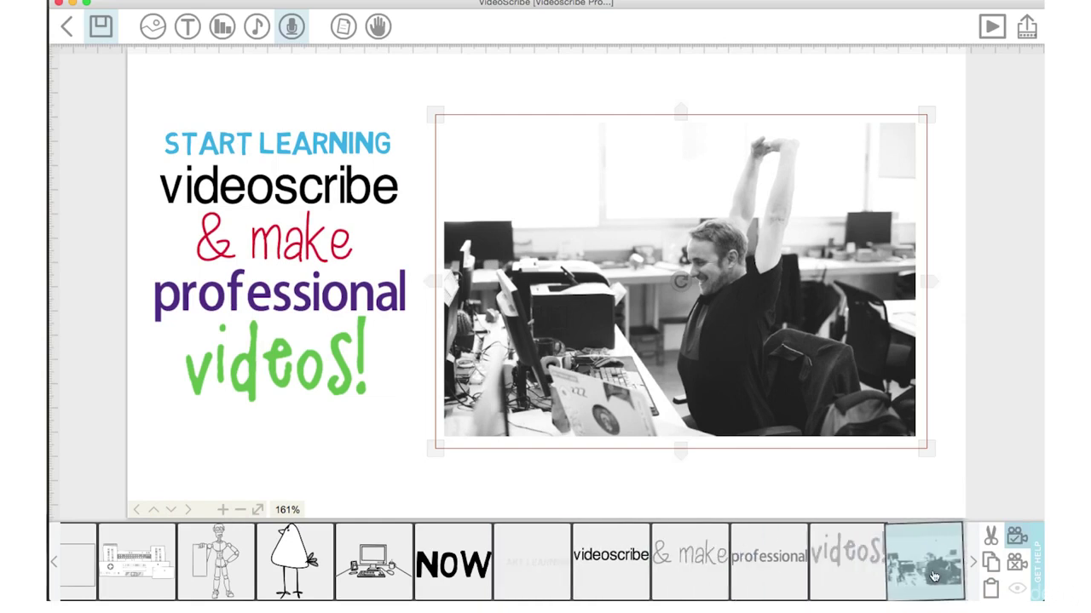
# Add the word 'whiteboard' as a new text element in pink Chalkboard Bold after videos!
pyautogui.click(332, 375)
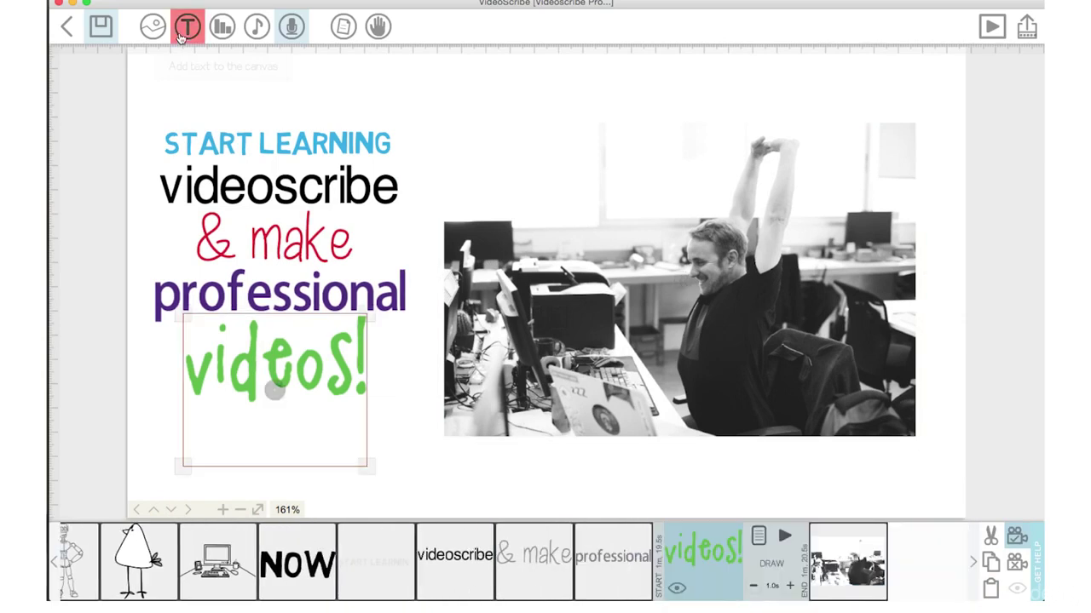
pyautogui.click(181, 34)
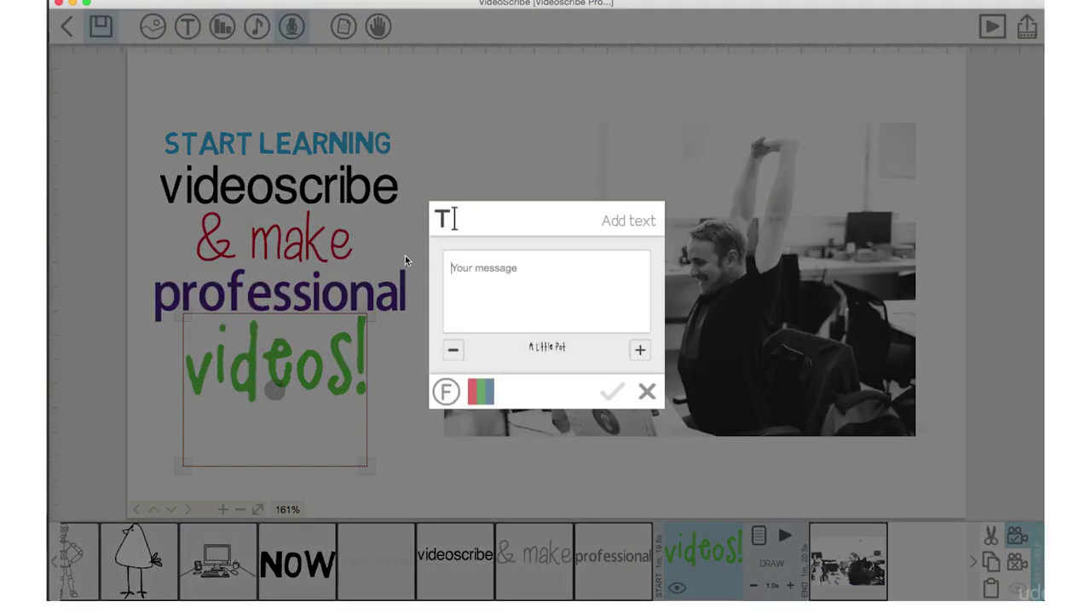
pyautogui.write('wh')
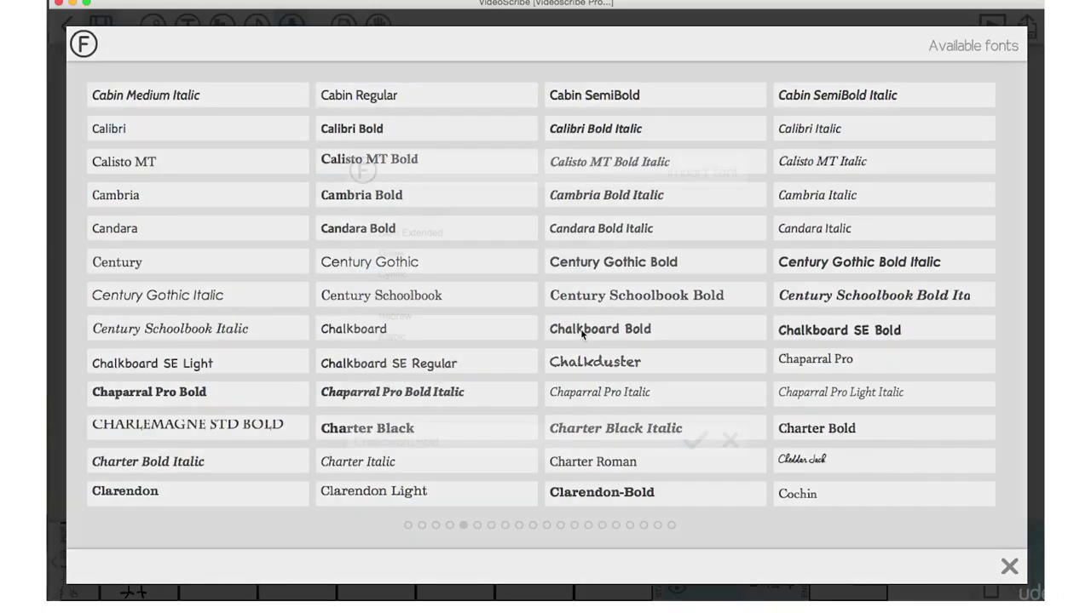
pyautogui.click(695, 440)
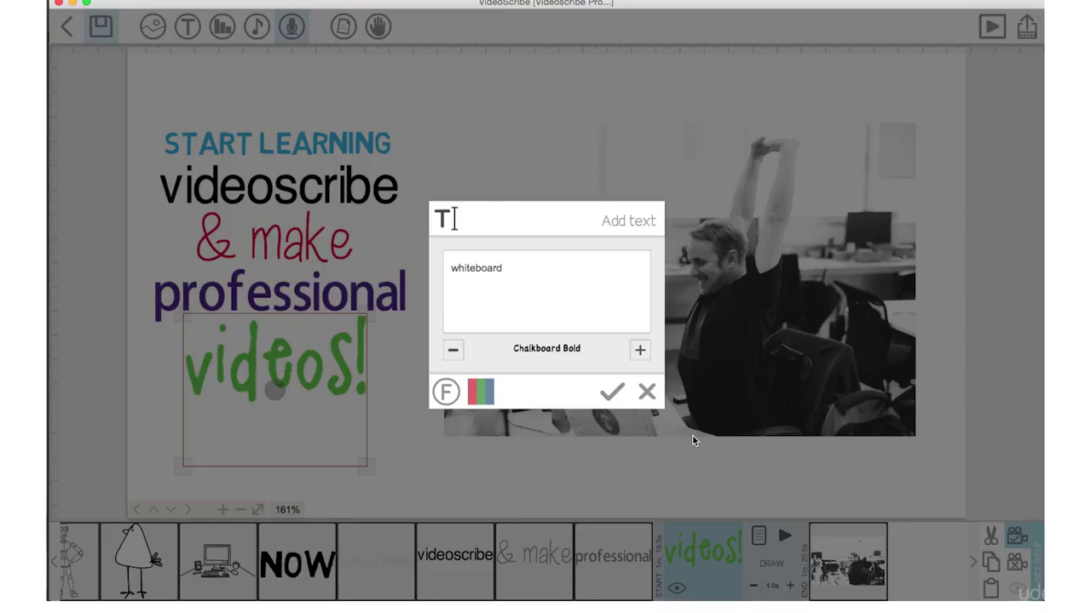
pyautogui.click(481, 393)
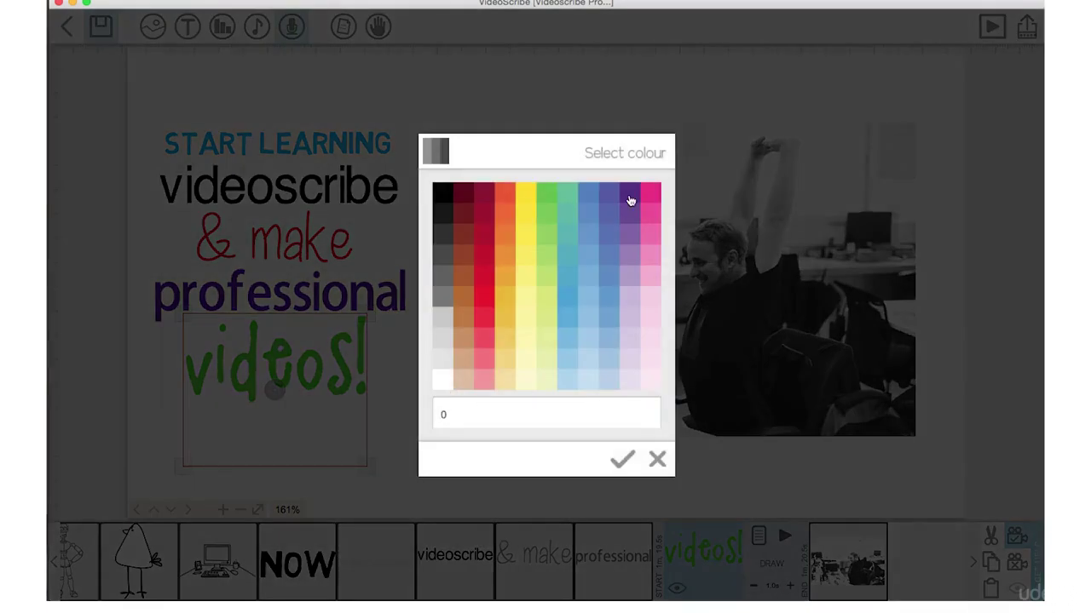
pyautogui.click(640, 200)
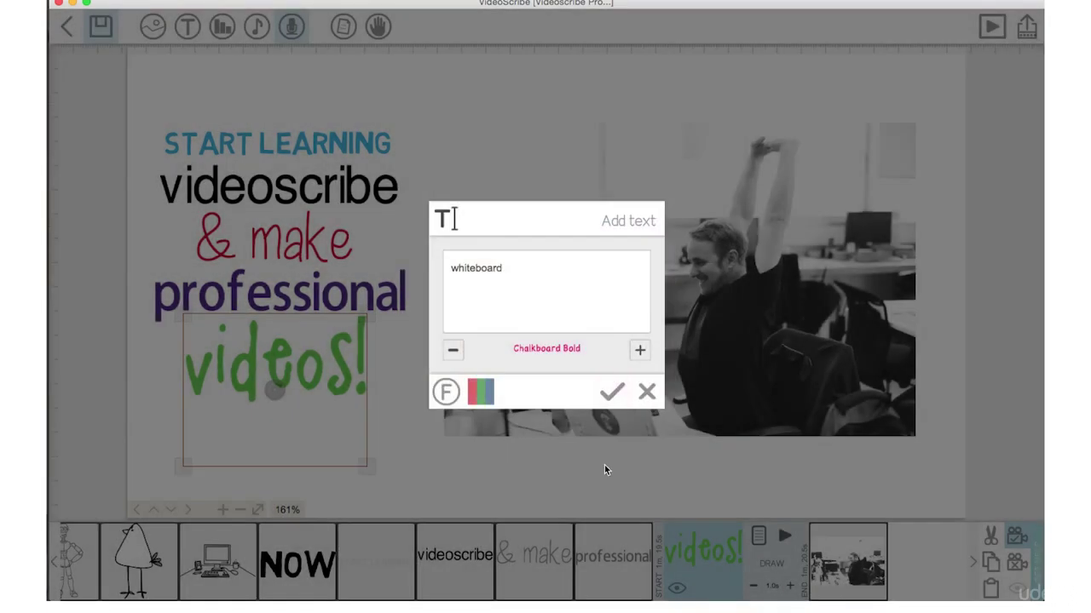
pyautogui.click(610, 392)
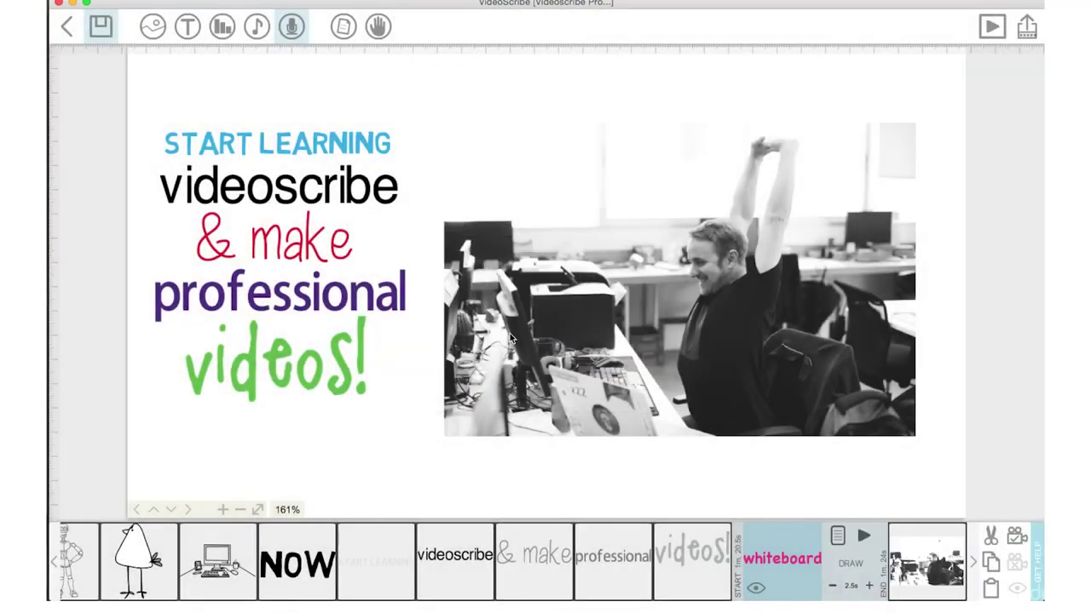
# Move whiteboard ahead of videos! in the timeline and hide the office photo
pyautogui.moveTo(797, 590); pyautogui.dragTo(708, 567)
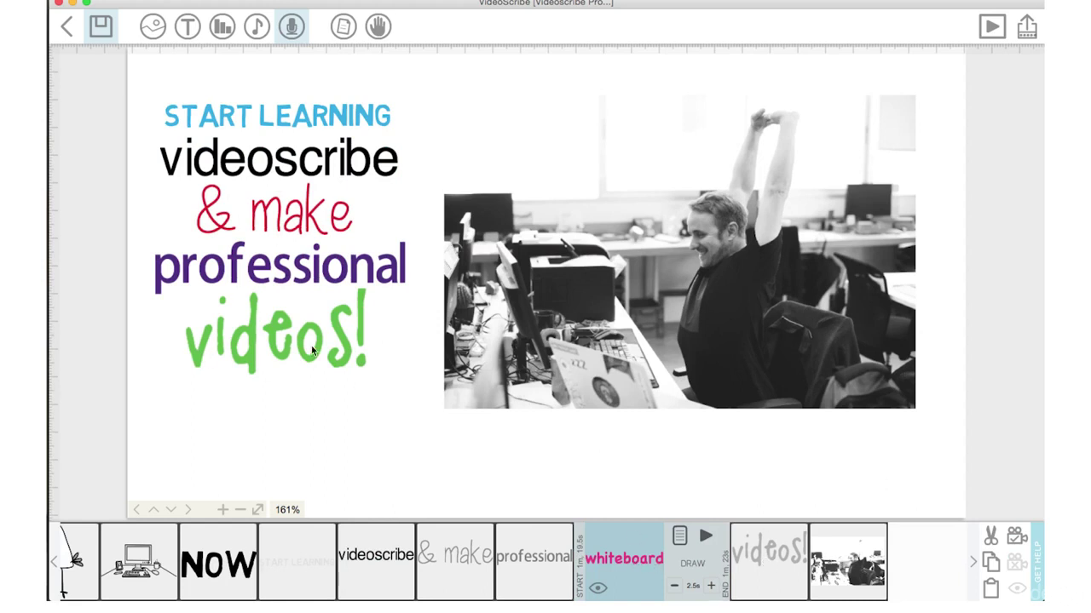
pyautogui.click(633, 554)
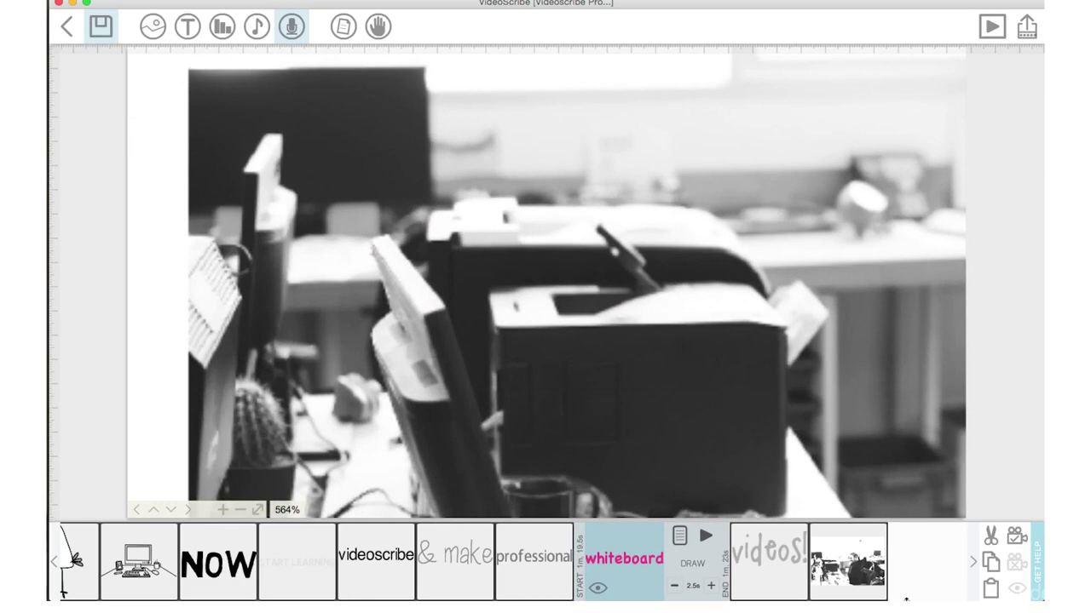
pyautogui.click(851, 579)
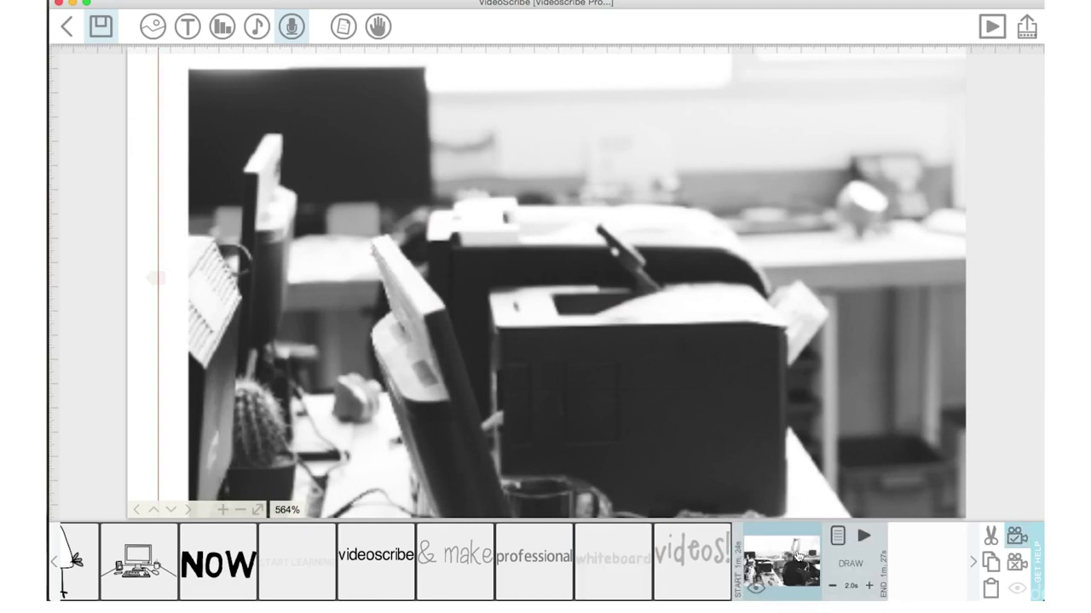
pyautogui.click(756, 588)
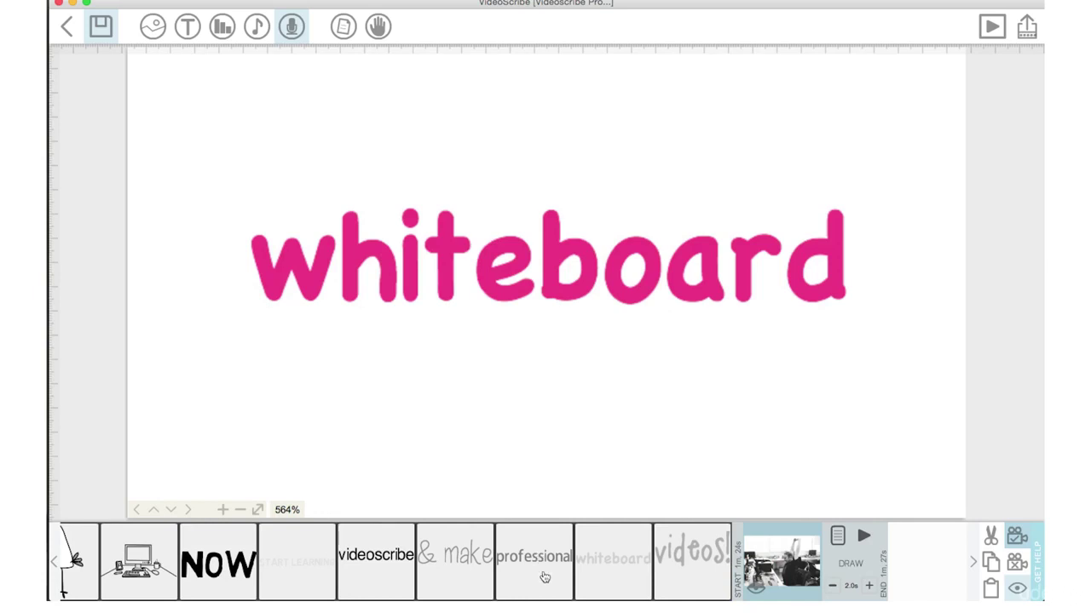
# Place whiteboard beneath professional, enlarge it to match the other lines, and set its camera view
pyautogui.click(546, 578)
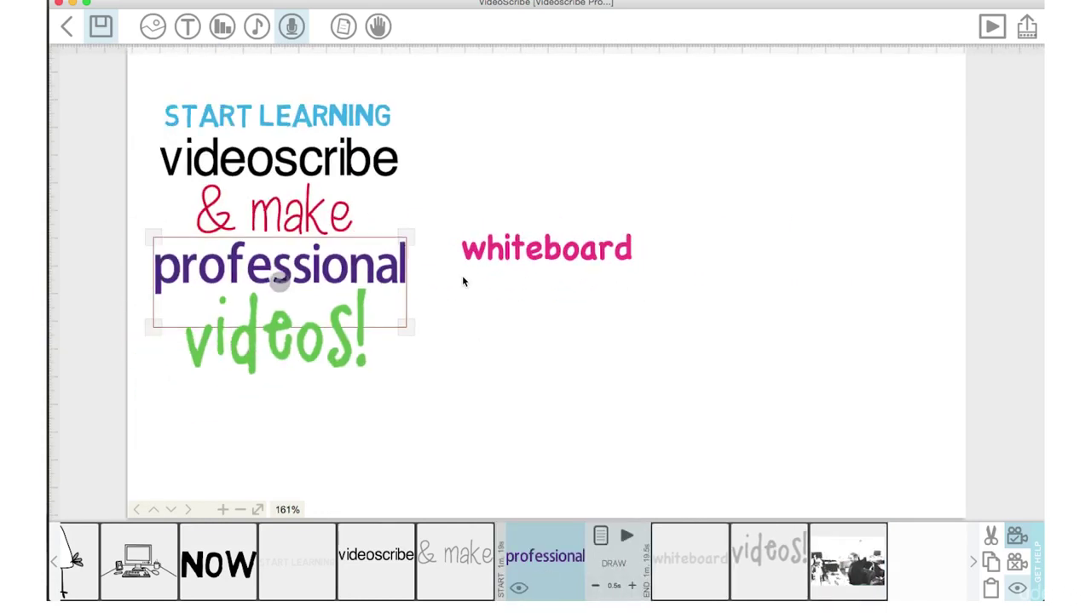
pyautogui.click(483, 250)
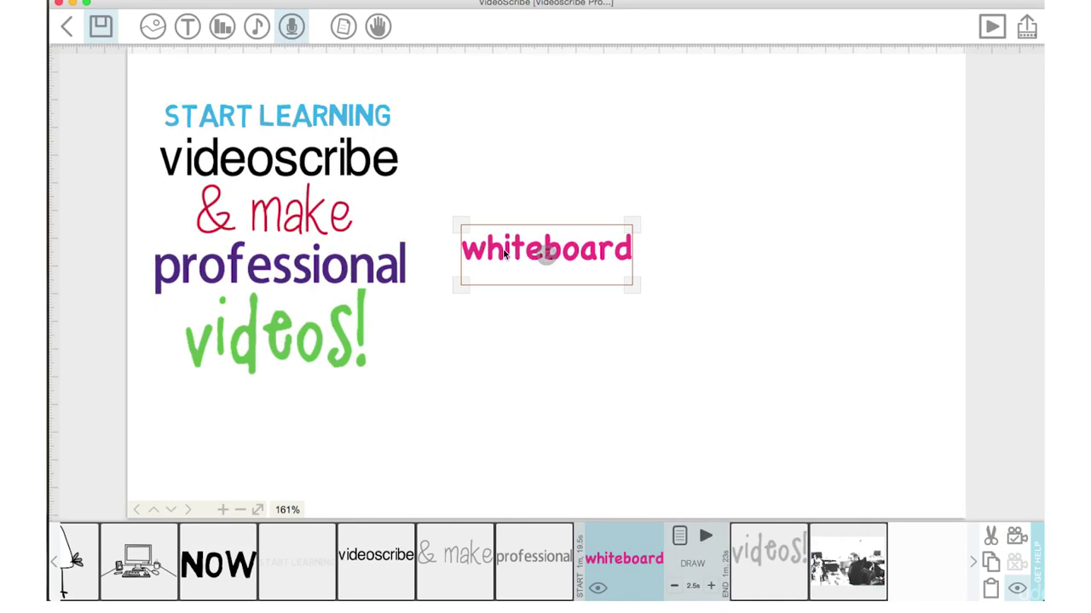
pyautogui.moveTo(504, 253); pyautogui.dragTo(237, 313)
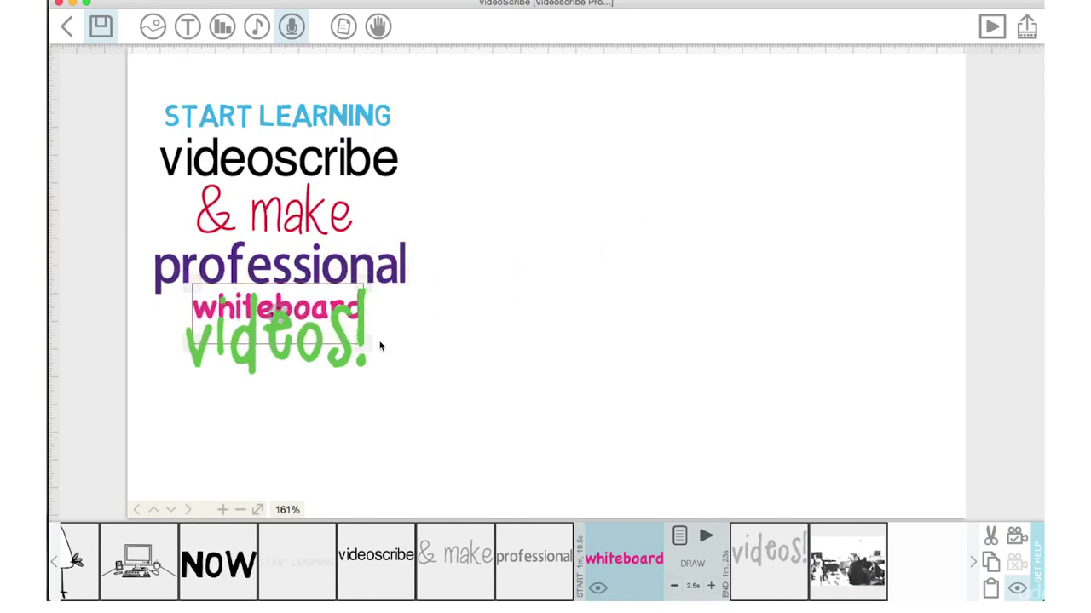
pyautogui.moveTo(380, 346); pyautogui.dragTo(407, 358)
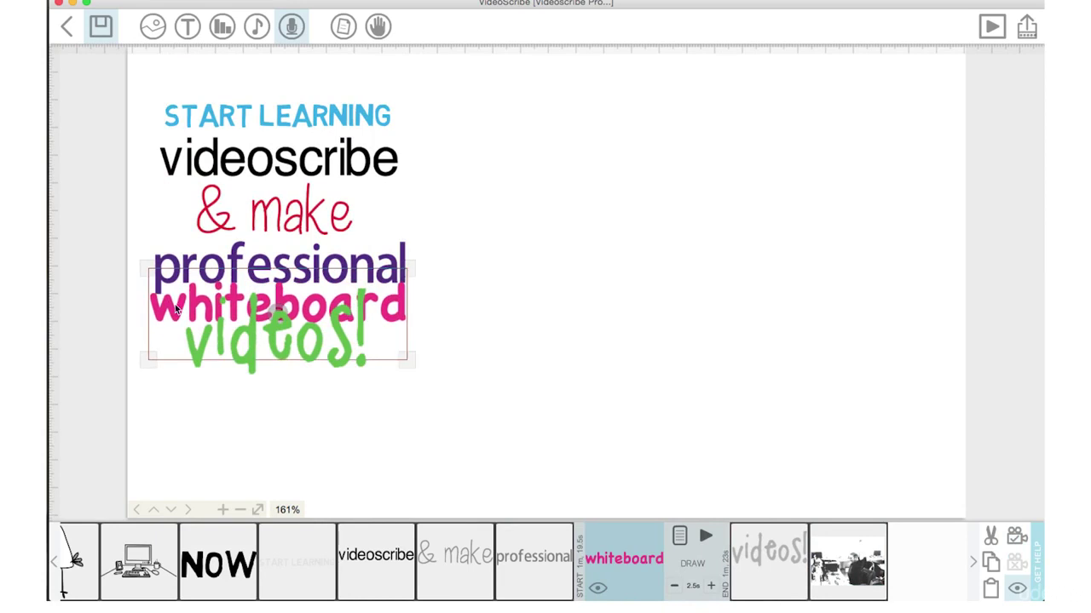
pyautogui.moveTo(174, 307); pyautogui.dragTo(176, 314)
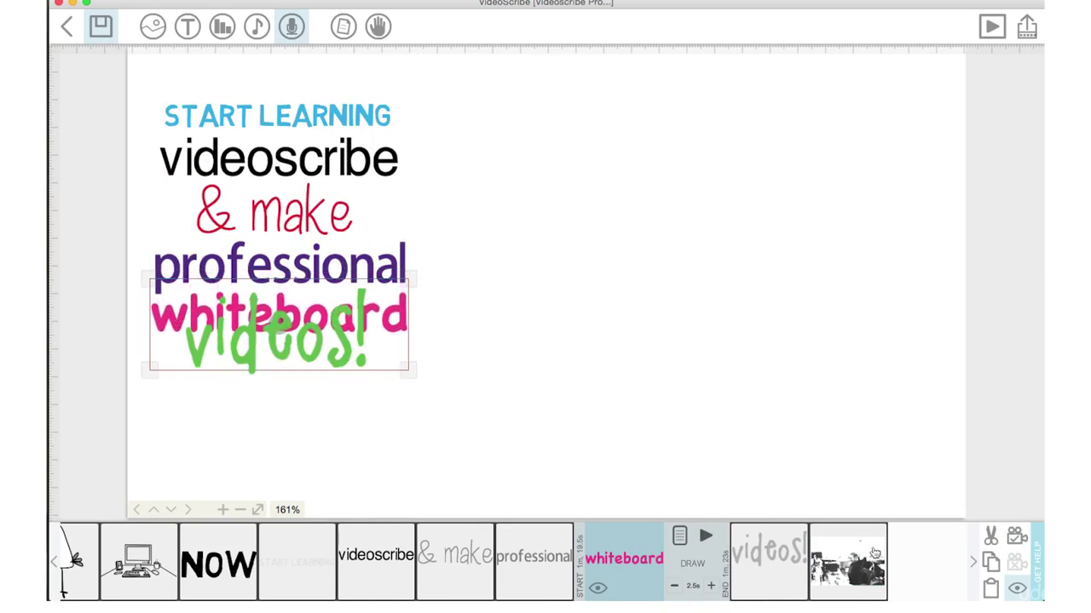
pyautogui.click(1017, 535)
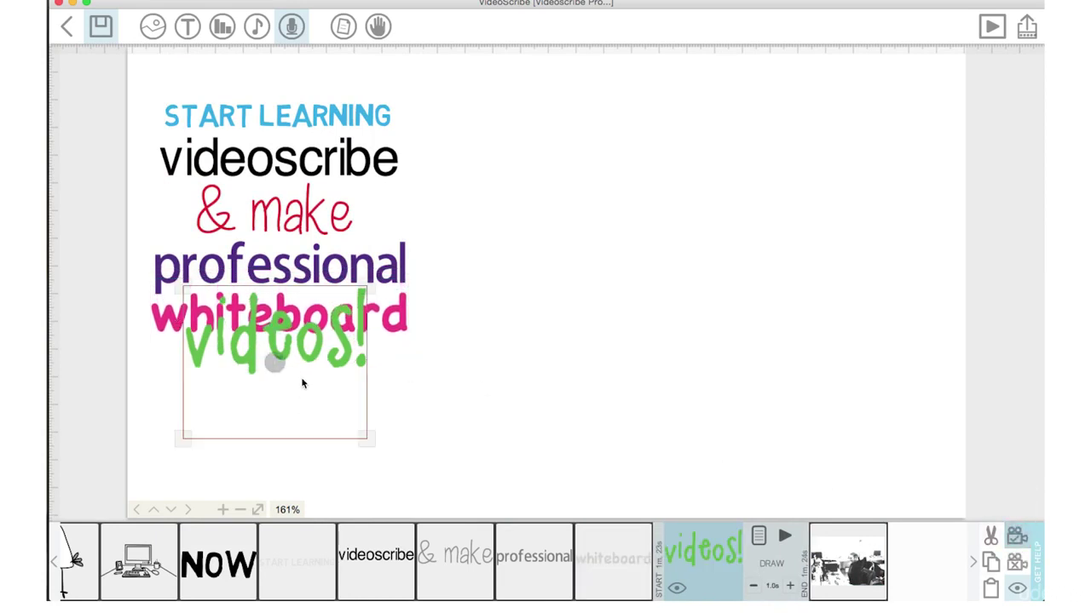
# Move videos! down below whiteboard and unhide the office photo
pyautogui.moveTo(287, 338); pyautogui.dragTo(288, 386)
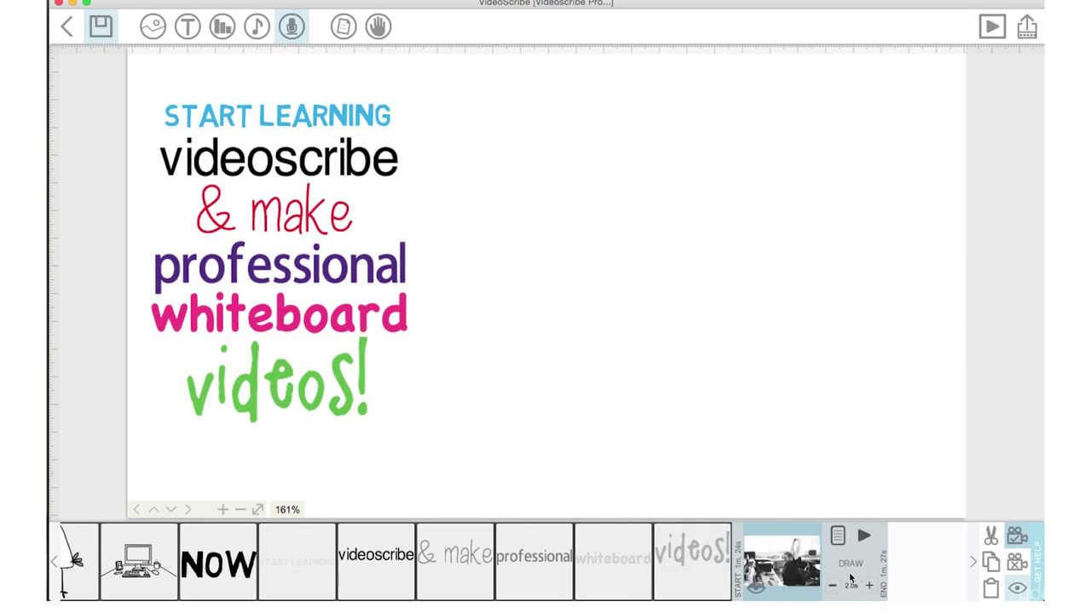
pyautogui.click(851, 579)
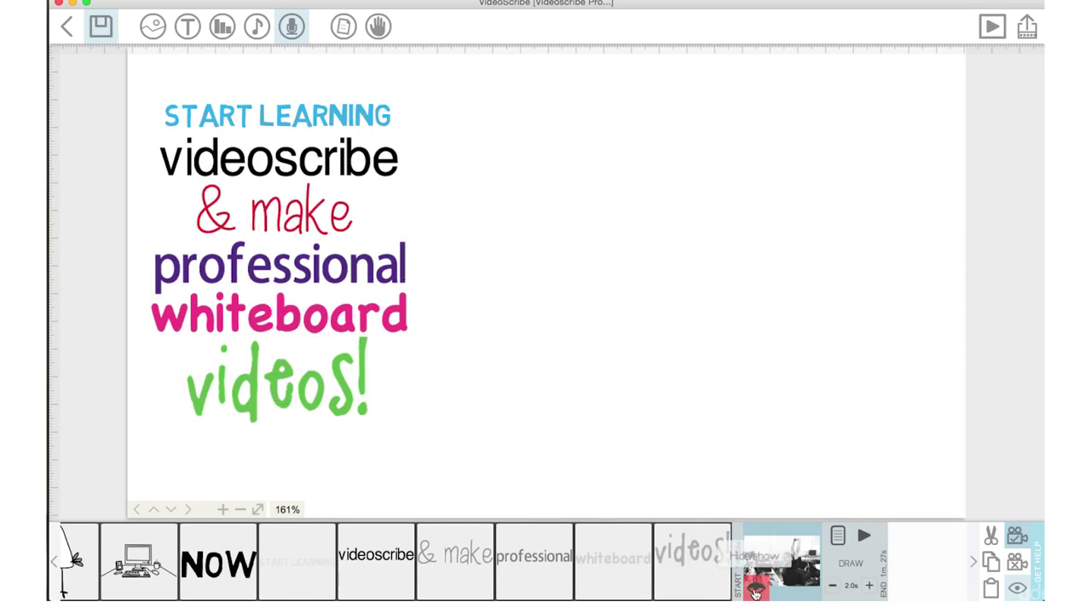
pyautogui.click(754, 590)
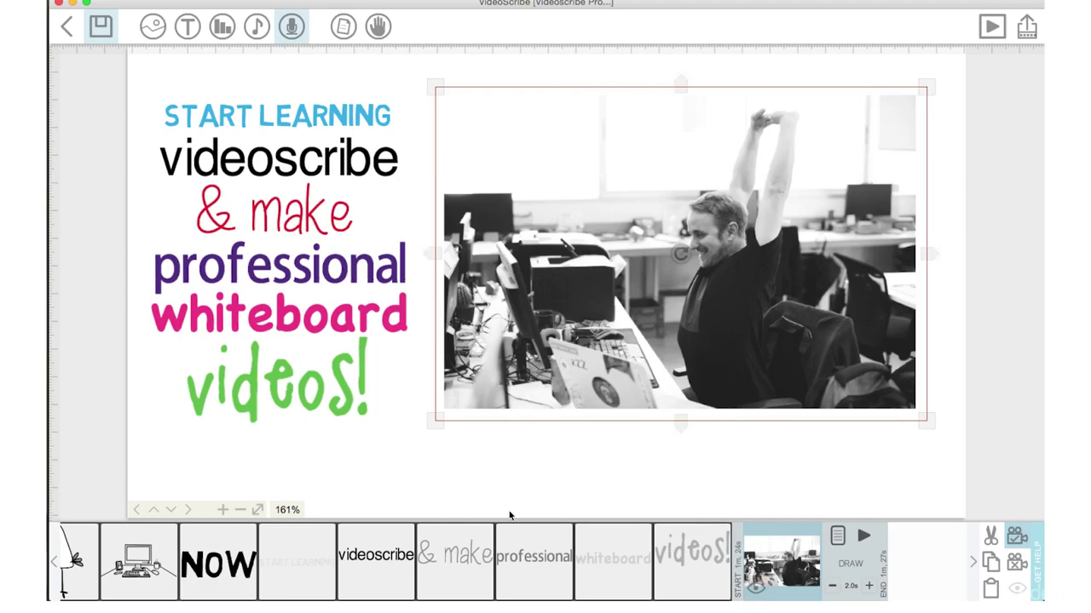